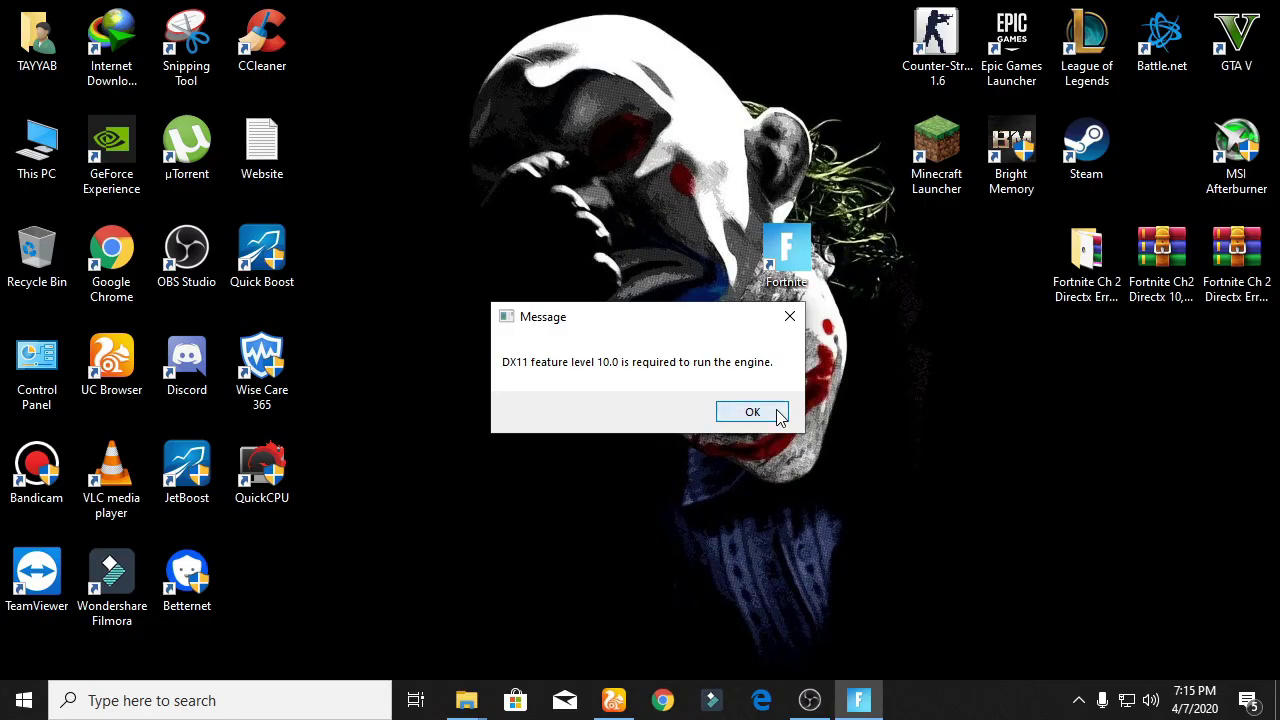
Dismiss the DX11 feature level error message and refresh the desktop.
{"action": "left_click", "coordinate": [779, 417]}
{"action": "right_click", "coordinate": [684, 342]}
{"action": "left_click", "coordinate": [778, 405]}
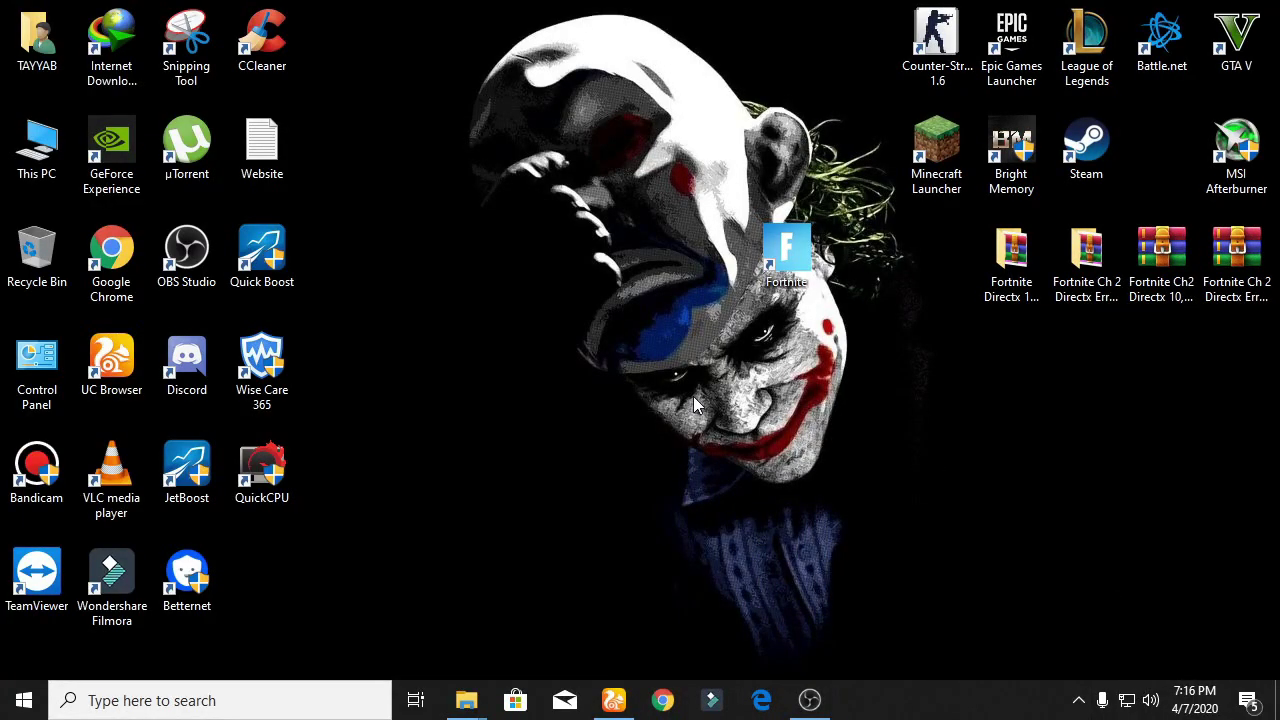
{"action": "right_click", "coordinate": [694, 404]}
{"action": "left_click", "coordinate": [768, 456]}
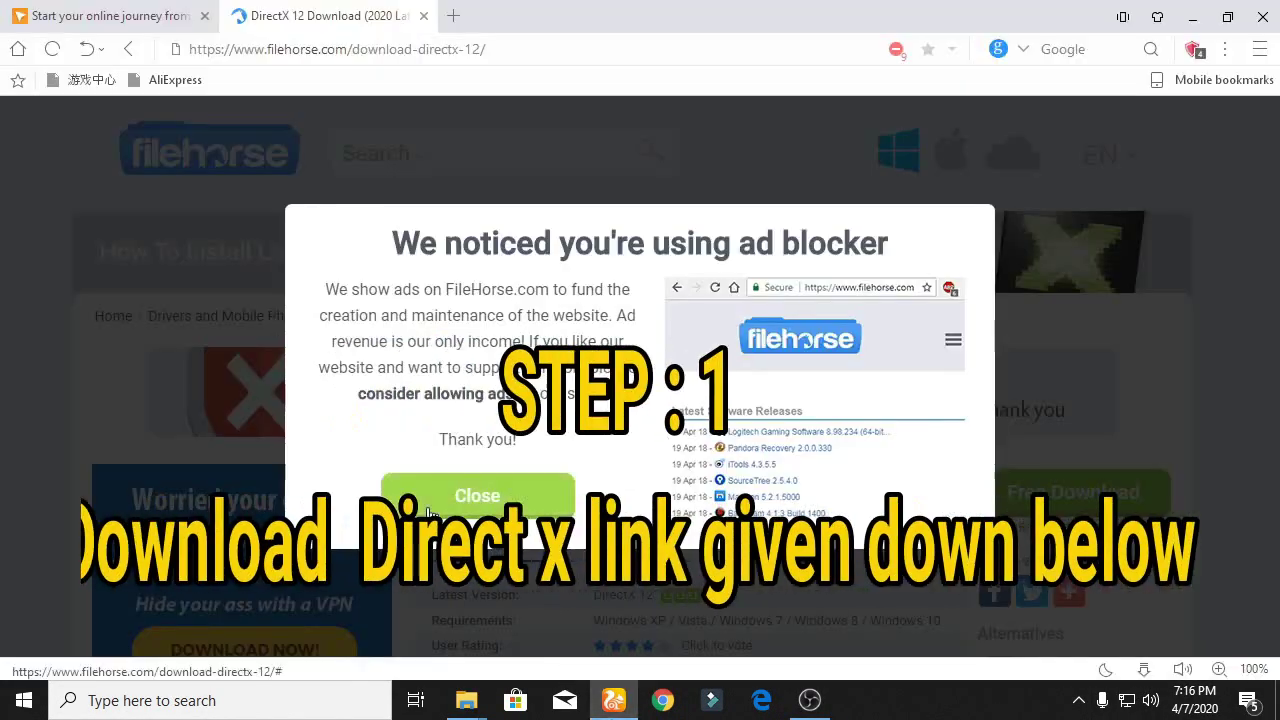
Download DirectX 12 from its FileHorse page, minimize the browser, and open the user's Downloads folder containing the installer.
{"action": "left_click", "coordinate": [552, 500]}
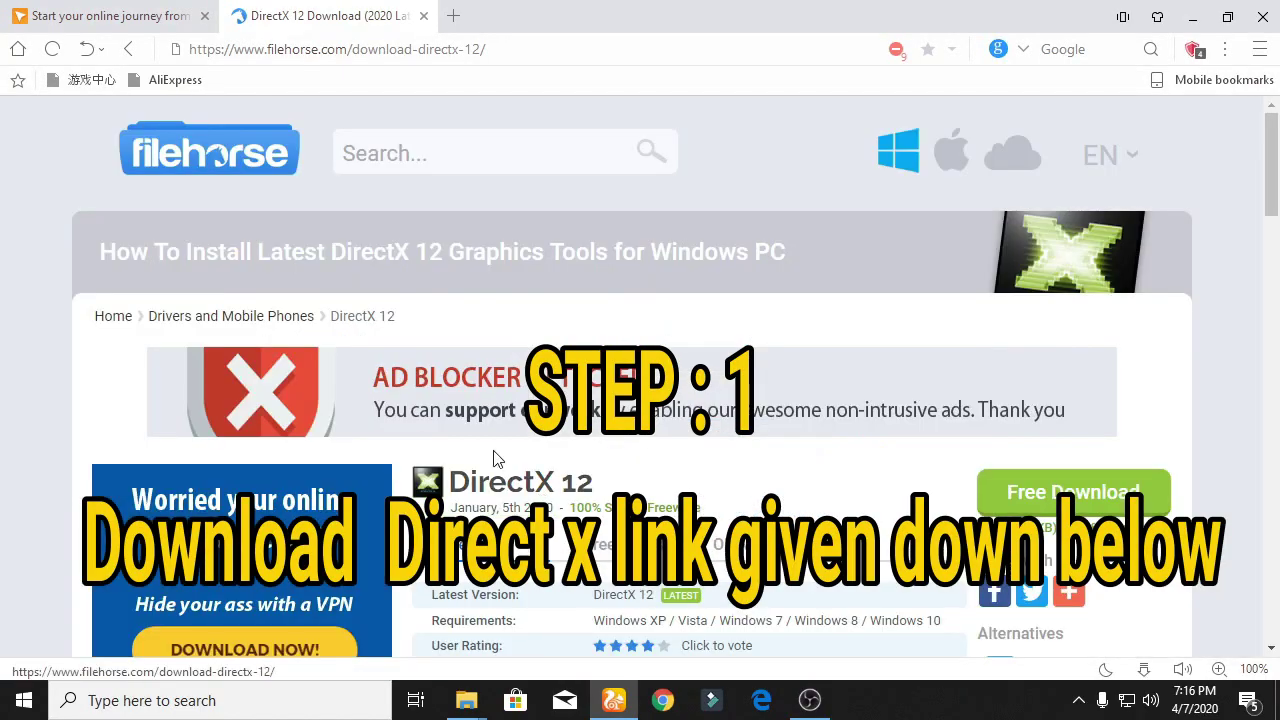
{"action": "scroll", "coordinate": [548, 232], "scroll_direction": "down", "scroll_amount": 2}
{"action": "scroll", "coordinate": [557, 309], "scroll_direction": "down", "scroll_amount": 1}
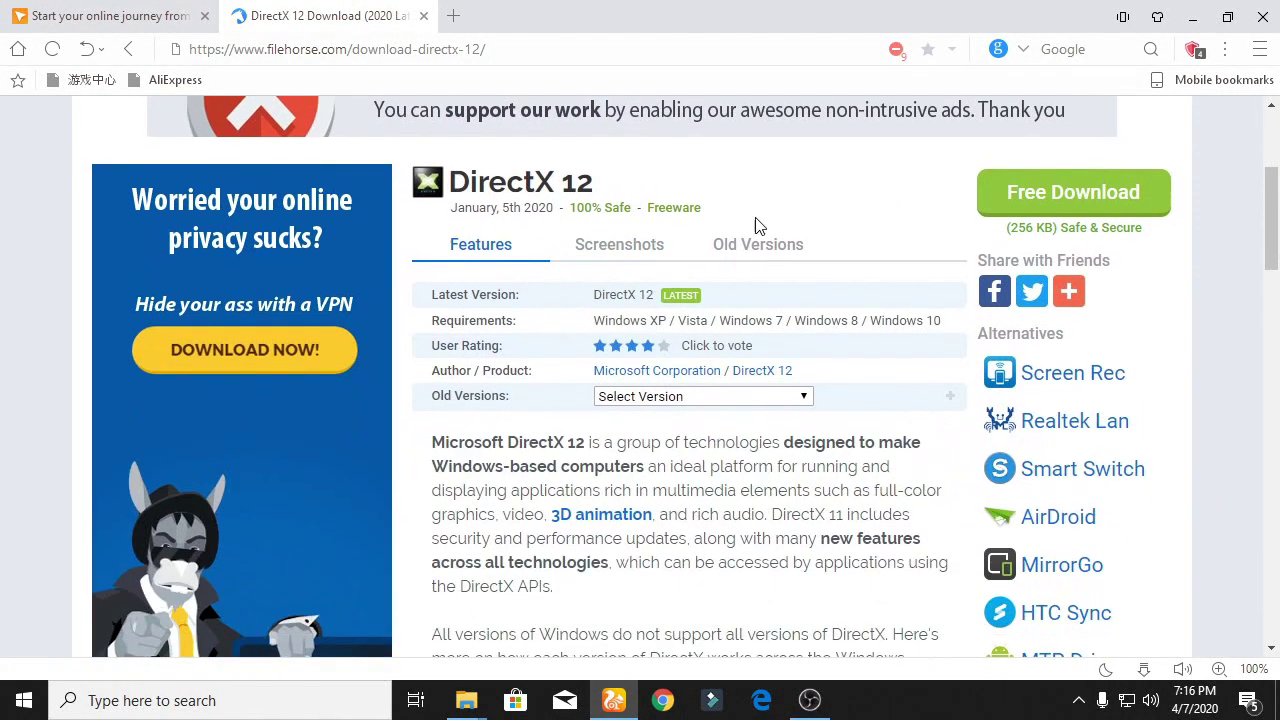
{"action": "left_click", "coordinate": [1038, 200]}
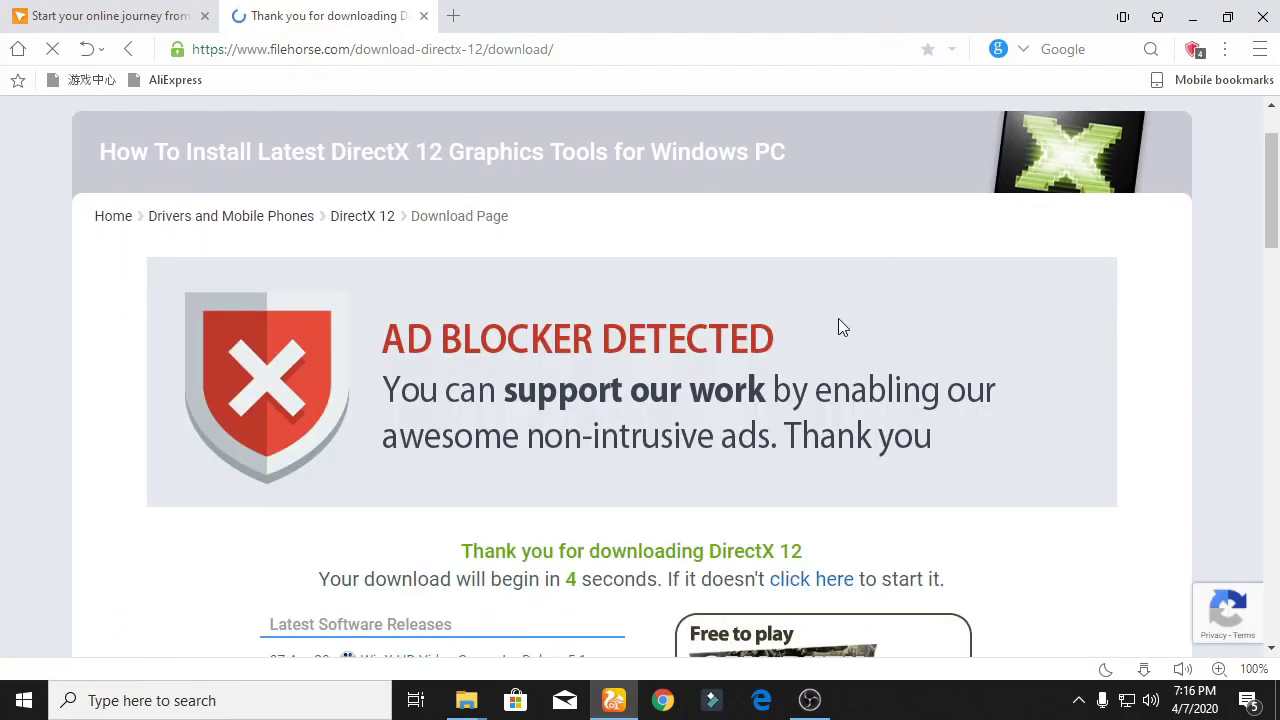
{"action": "scroll", "coordinate": [812, 490], "scroll_direction": "down", "scroll_amount": 1}
{"action": "left_click", "coordinate": [815, 492]}
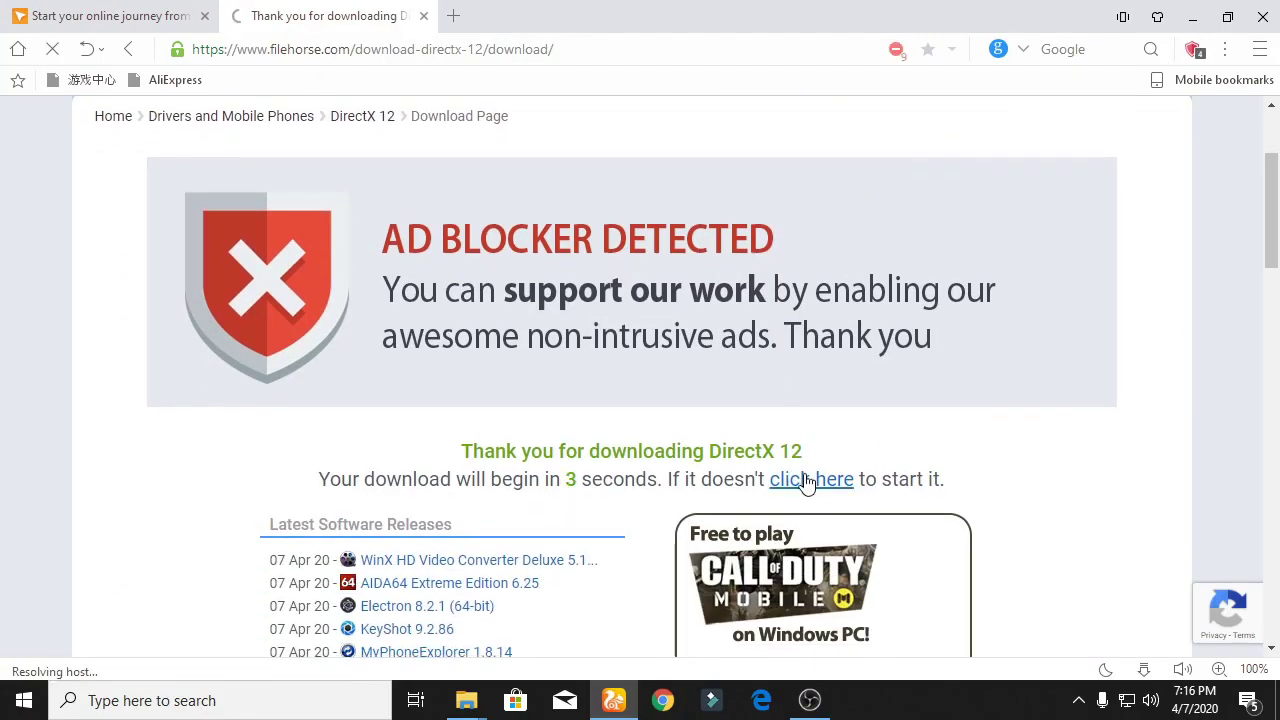
{"action": "left_click", "coordinate": [805, 400]}
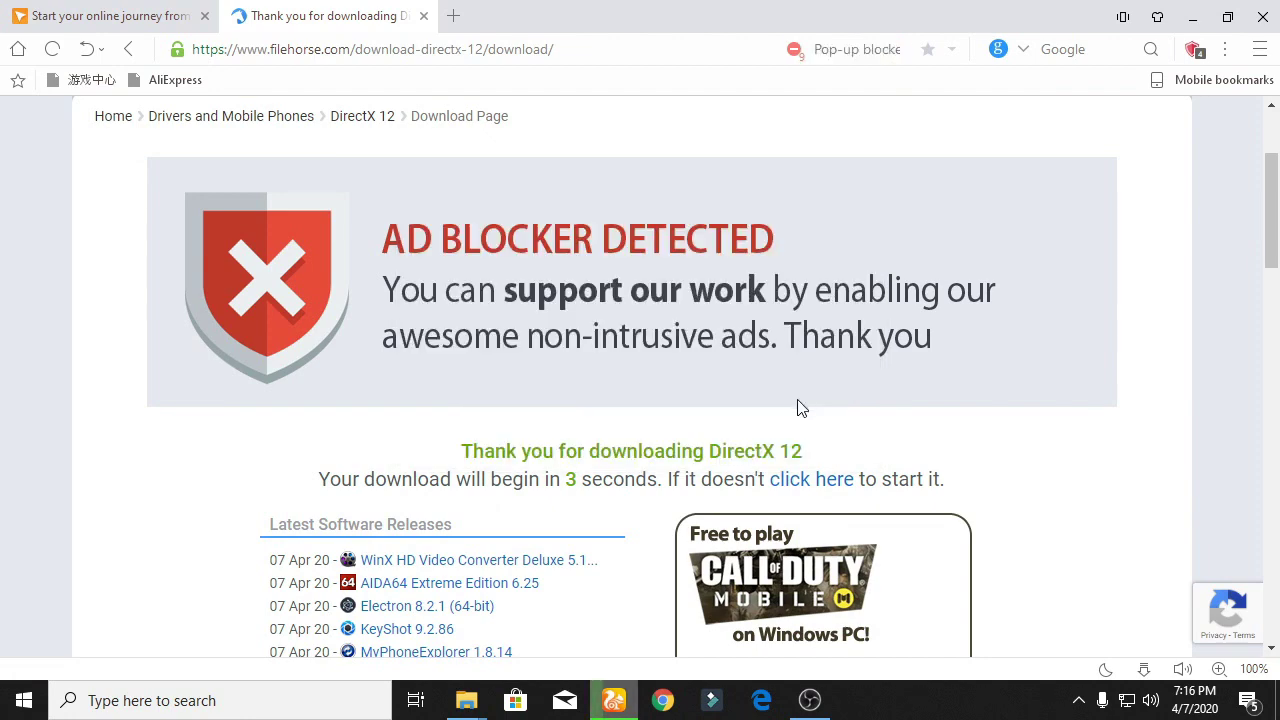
{"action": "left_click", "coordinate": [1193, 17]}
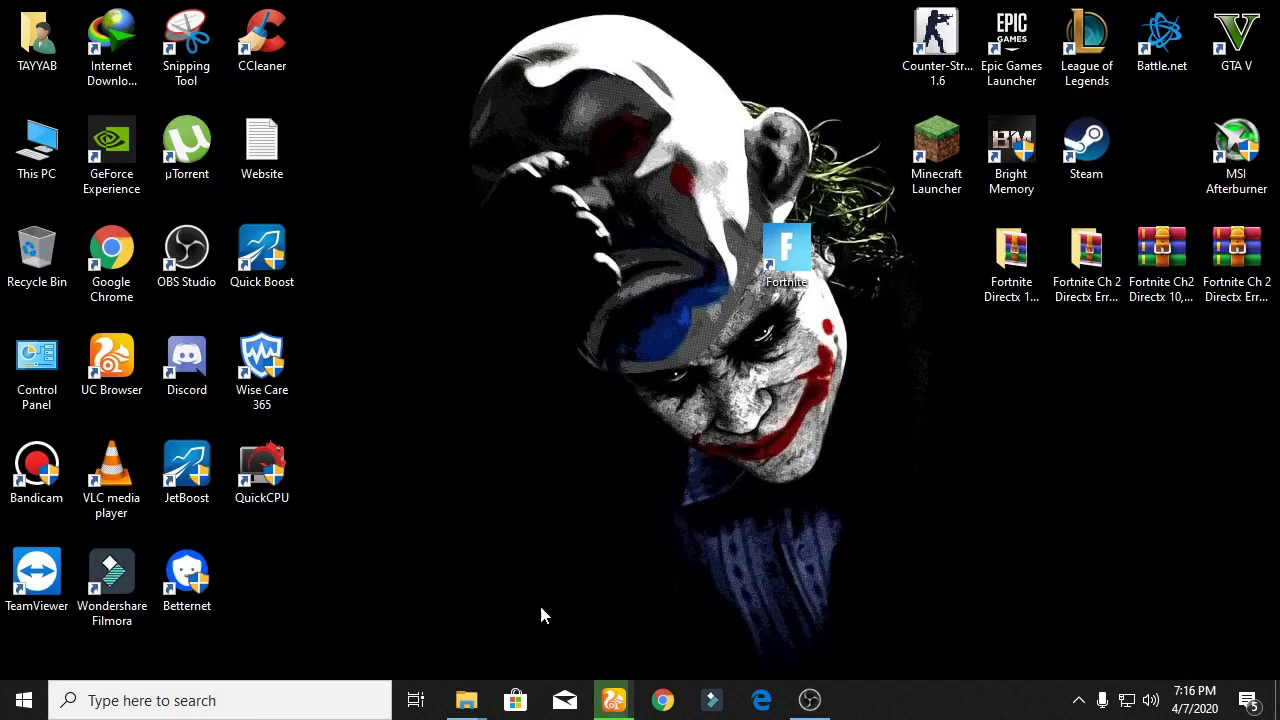
{"action": "double_click", "coordinate": [50, 40]}
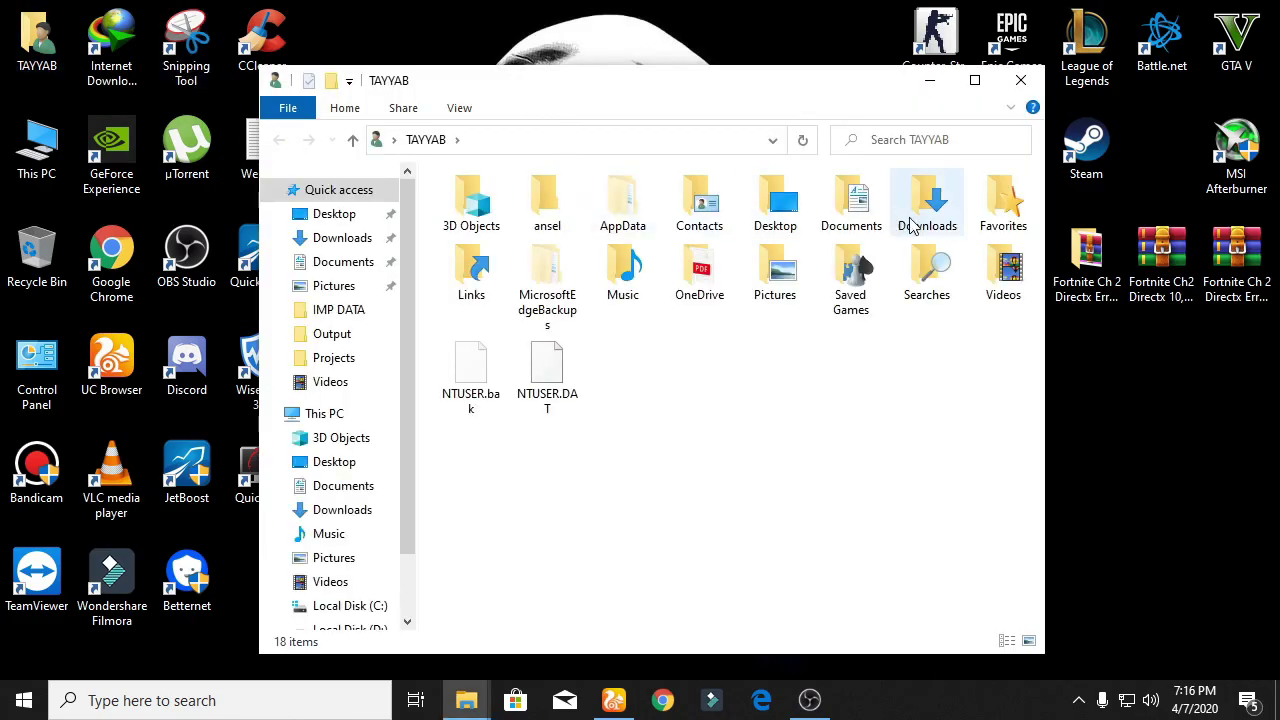
{"action": "double_click", "coordinate": [912, 228]}
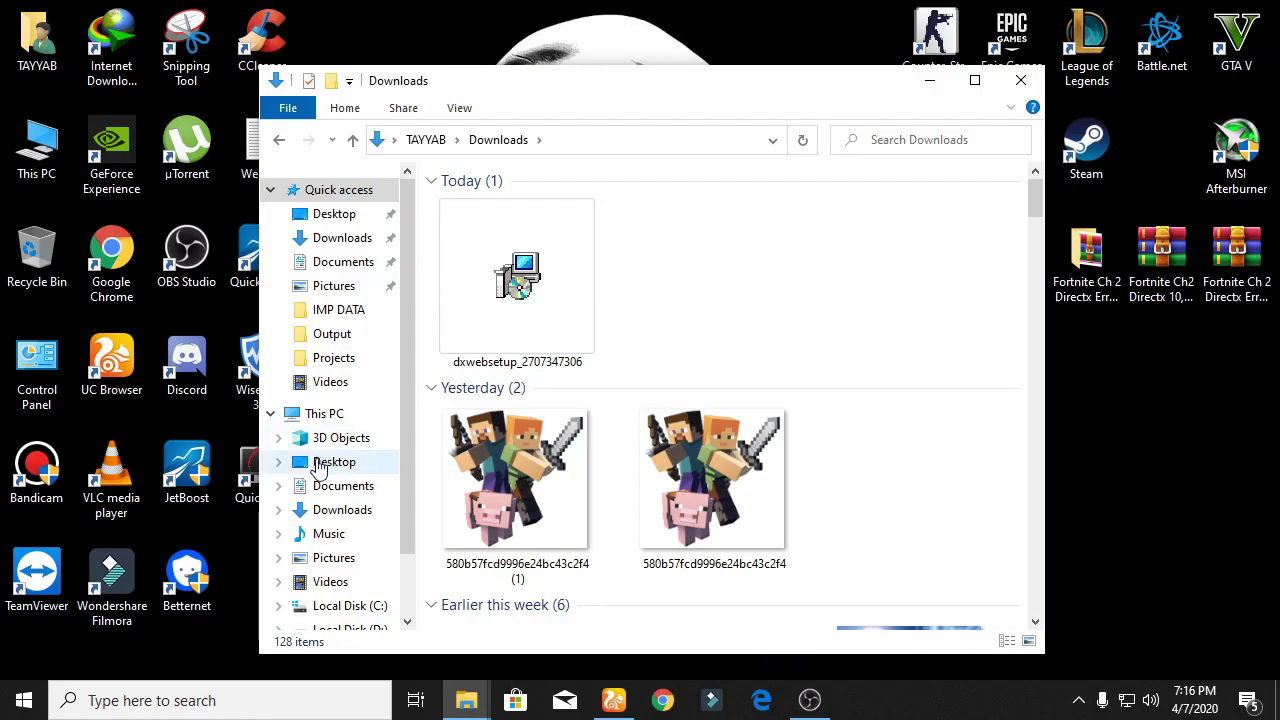
Run dxdiag to check the installed DirectX version in the system information, and minimize the diagnostic window.
{"action": "key", "text": "super+r"}
{"action": "type", "text": "ds"}
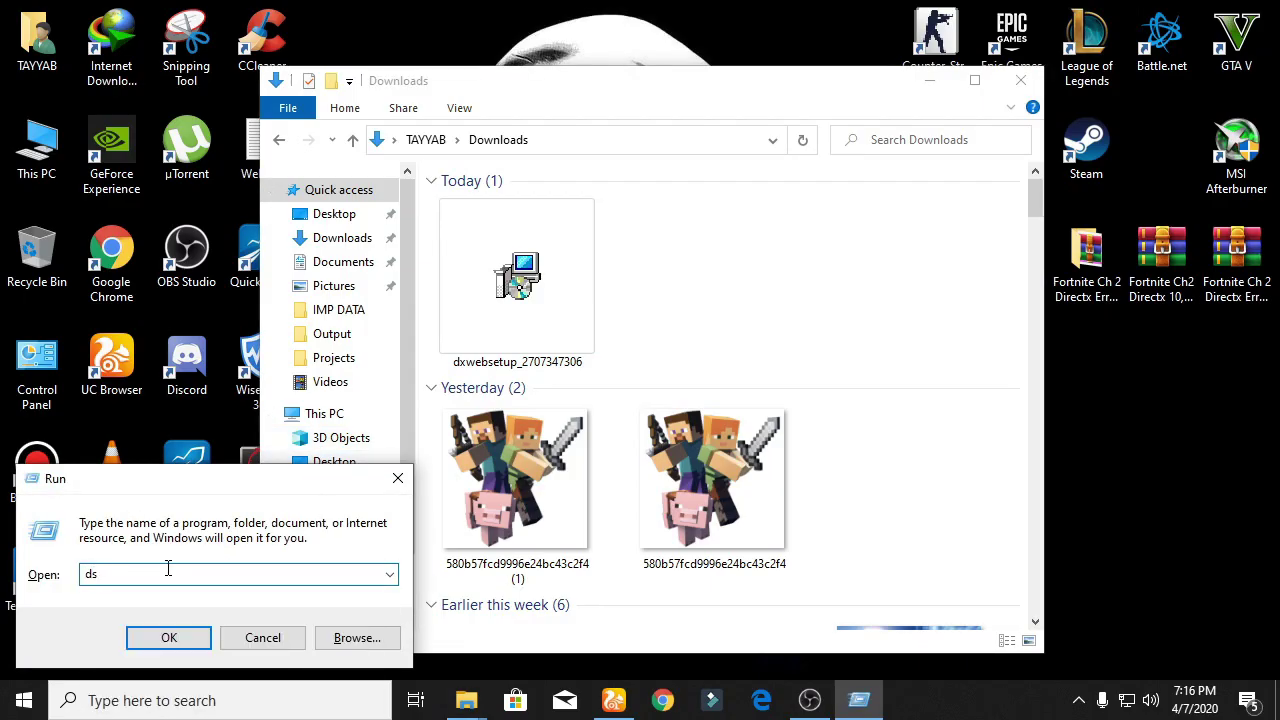
{"action": "key", "text": "BackSpace"}
{"action": "type", "text": "xdiag"}
{"action": "key", "text": "Return"}
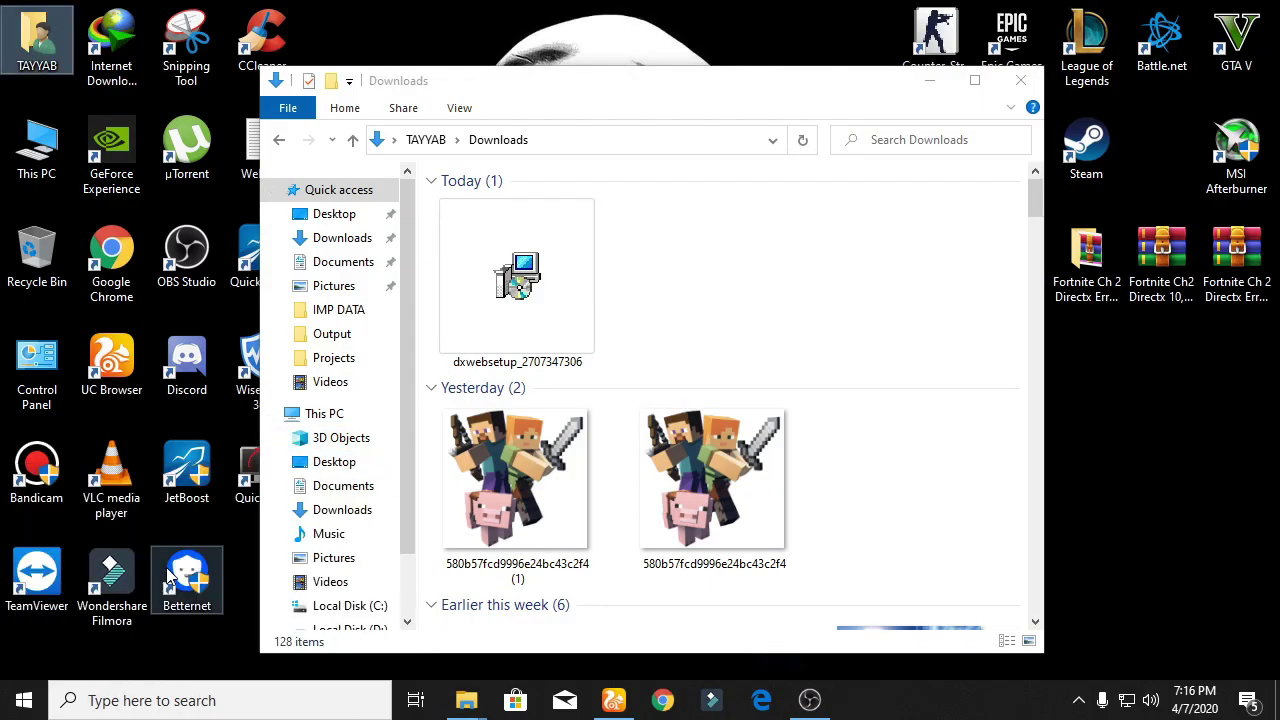
{"action": "left_click", "coordinate": [669, 88]}
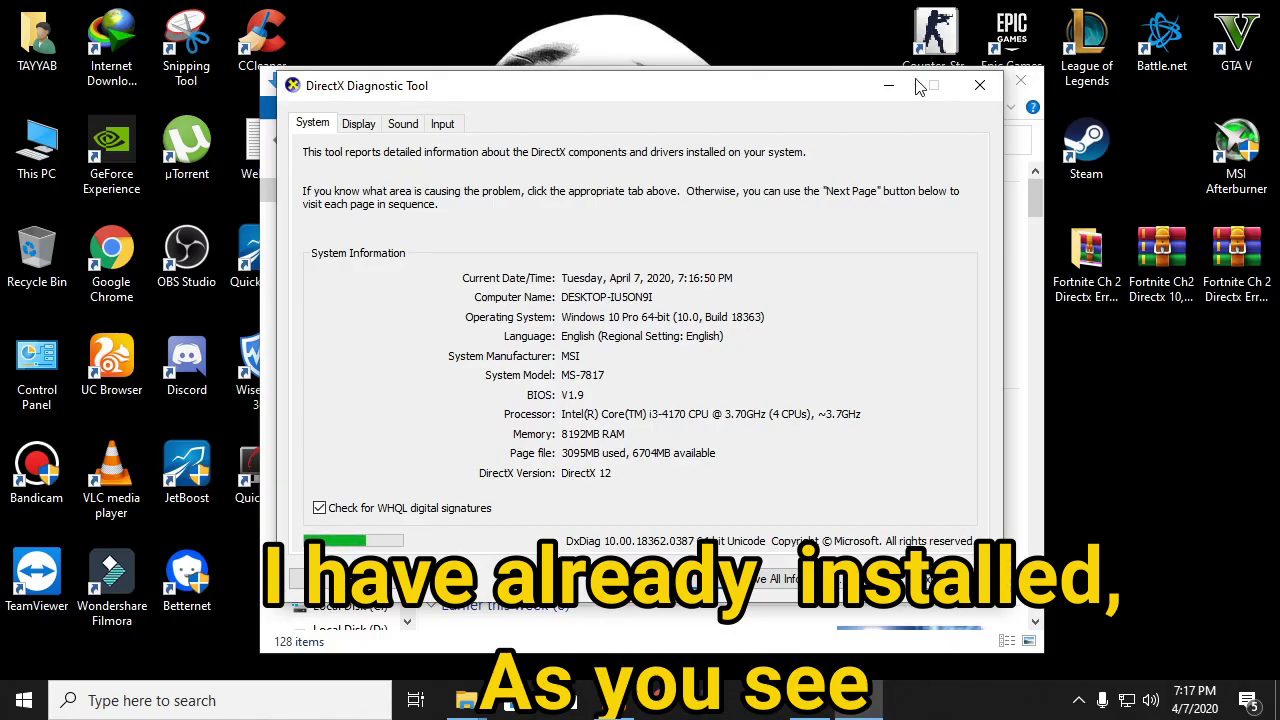
{"action": "left_click", "coordinate": [888, 85]}
{"action": "left_click", "coordinate": [554, 240]}
{"action": "right_click", "coordinate": [554, 240]}
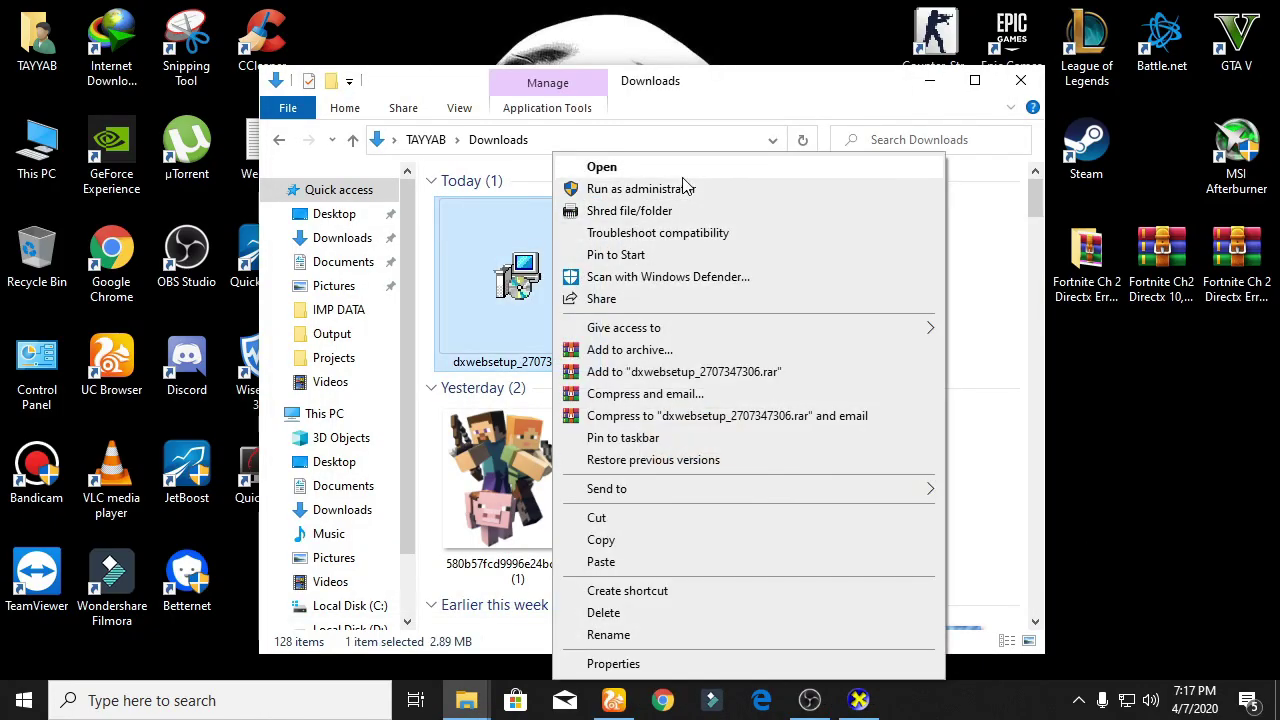
{"action": "left_click", "coordinate": [1003, 295]}
{"action": "left_click", "coordinate": [1005, 291]}
{"action": "left_click", "coordinate": [930, 82]}
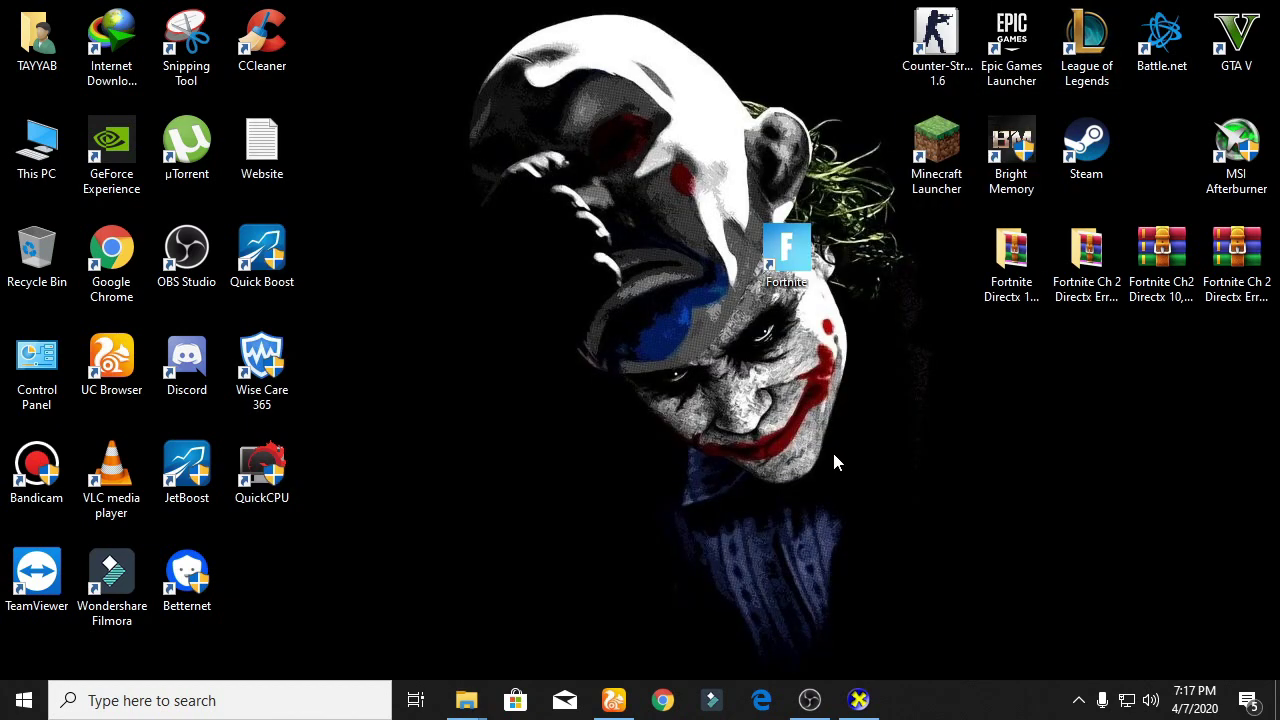
{"action": "left_click", "coordinate": [1079, 700]}
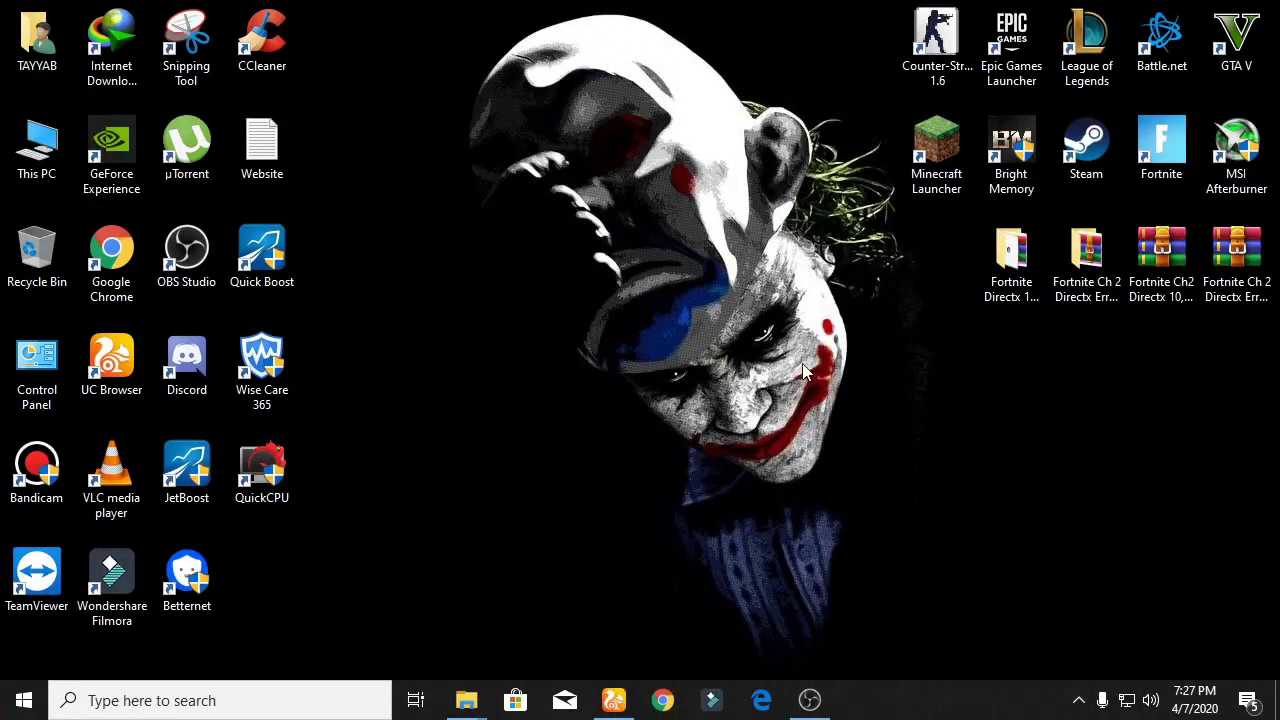
Switch to UC Browser and open the download link for the Directx 10,11,12 Fixed pack on the ultraontrend.com page.
{"action": "left_click_drag", "start_coordinate": [1208, 297], "coordinate": [1180, 277]}
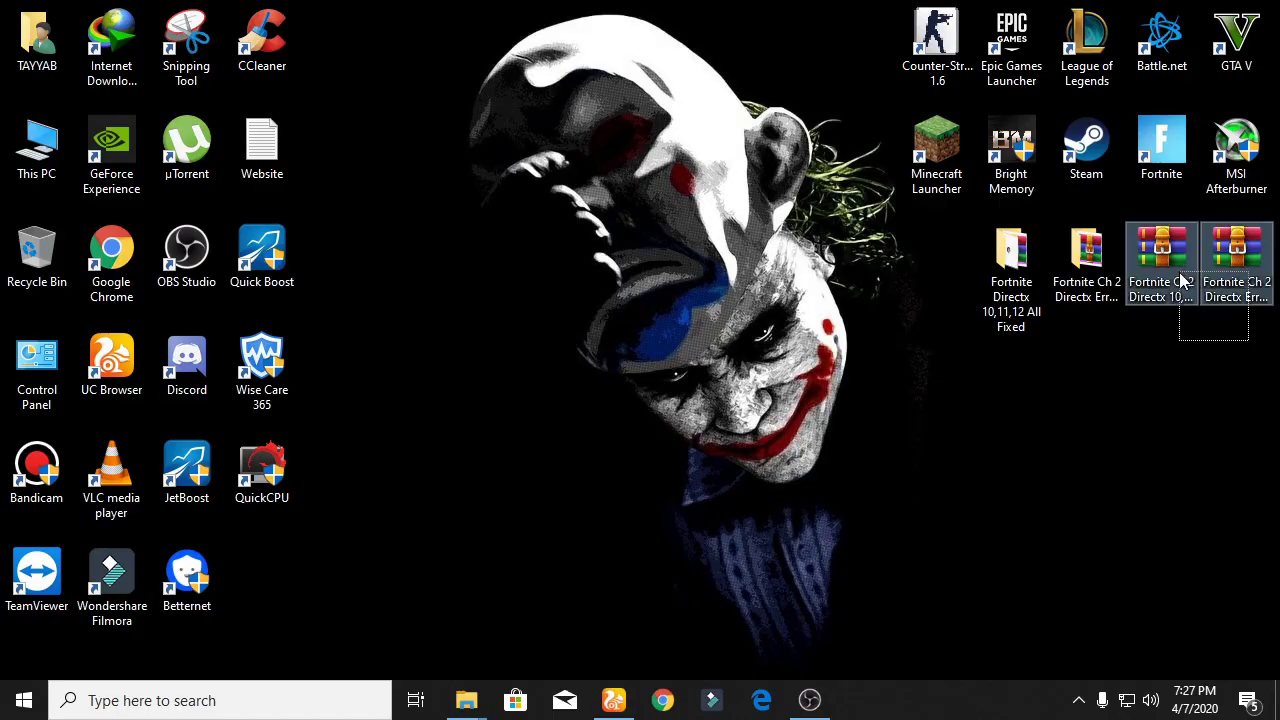
{"action": "left_click", "coordinate": [646, 431]}
{"action": "left_click", "coordinate": [614, 700]}
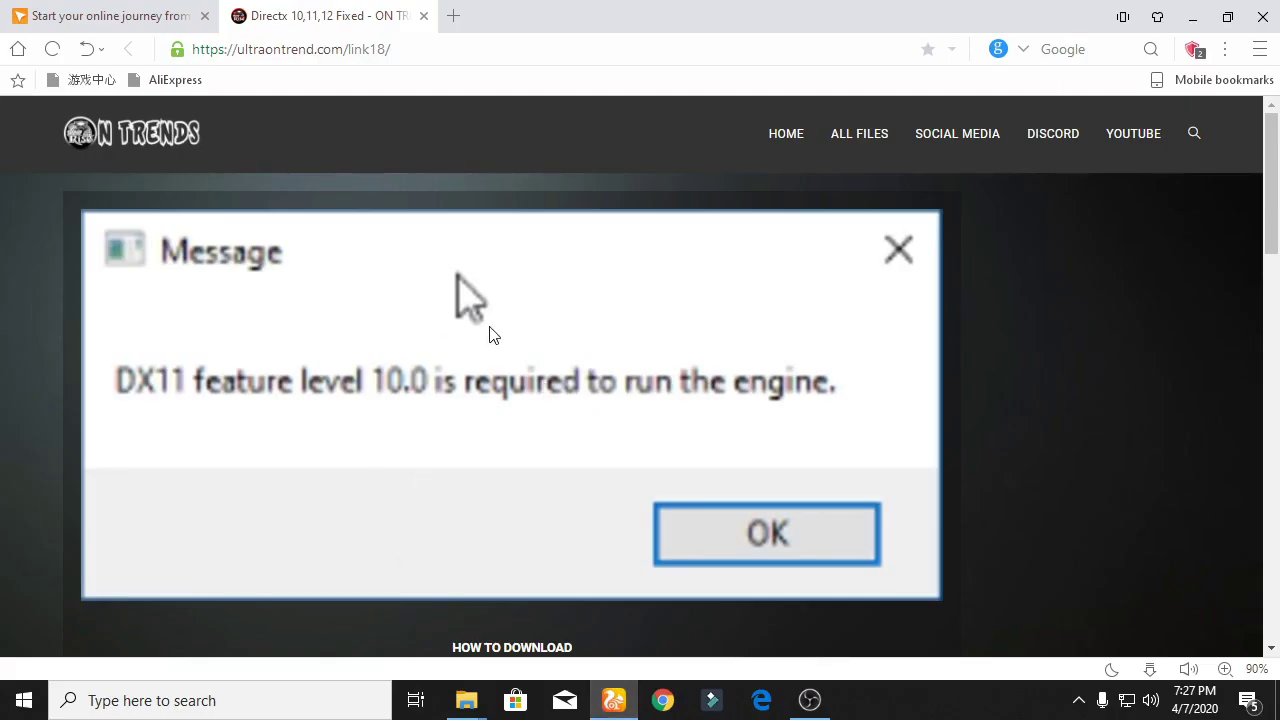
{"action": "scroll", "coordinate": [450, 145], "scroll_direction": "down", "scroll_amount": 4}
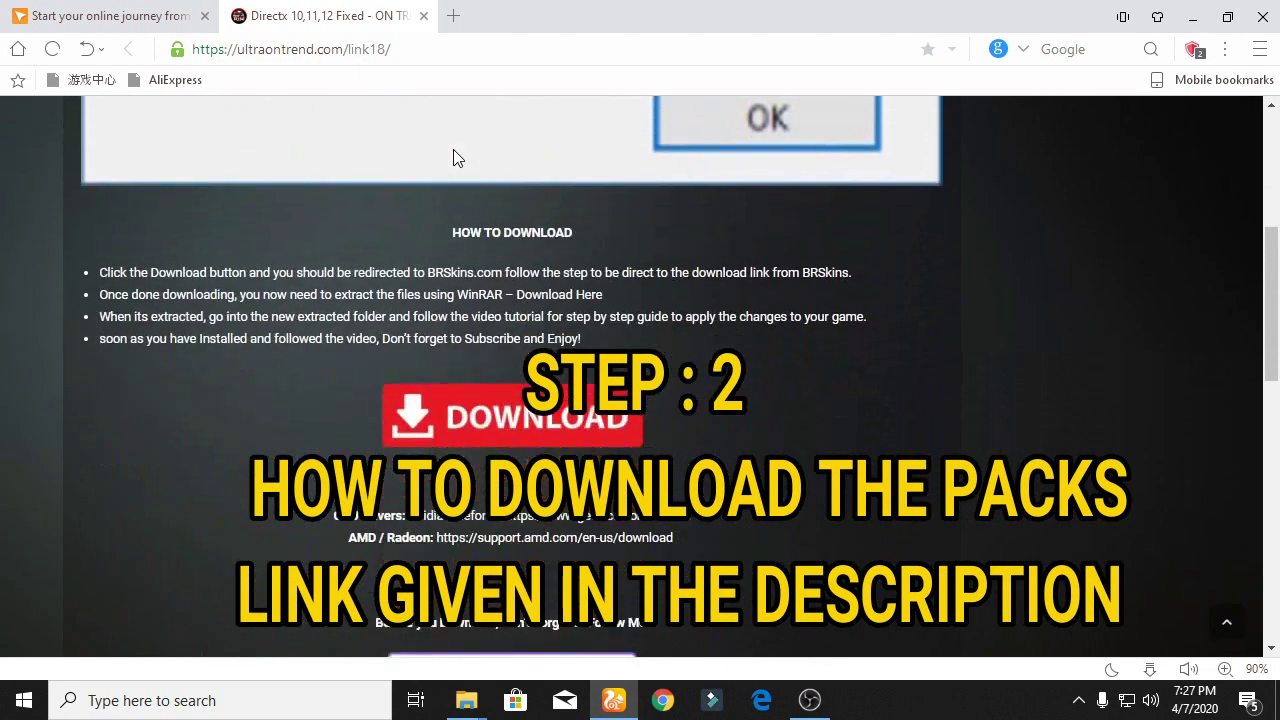
{"action": "left_click", "coordinate": [425, 414]}
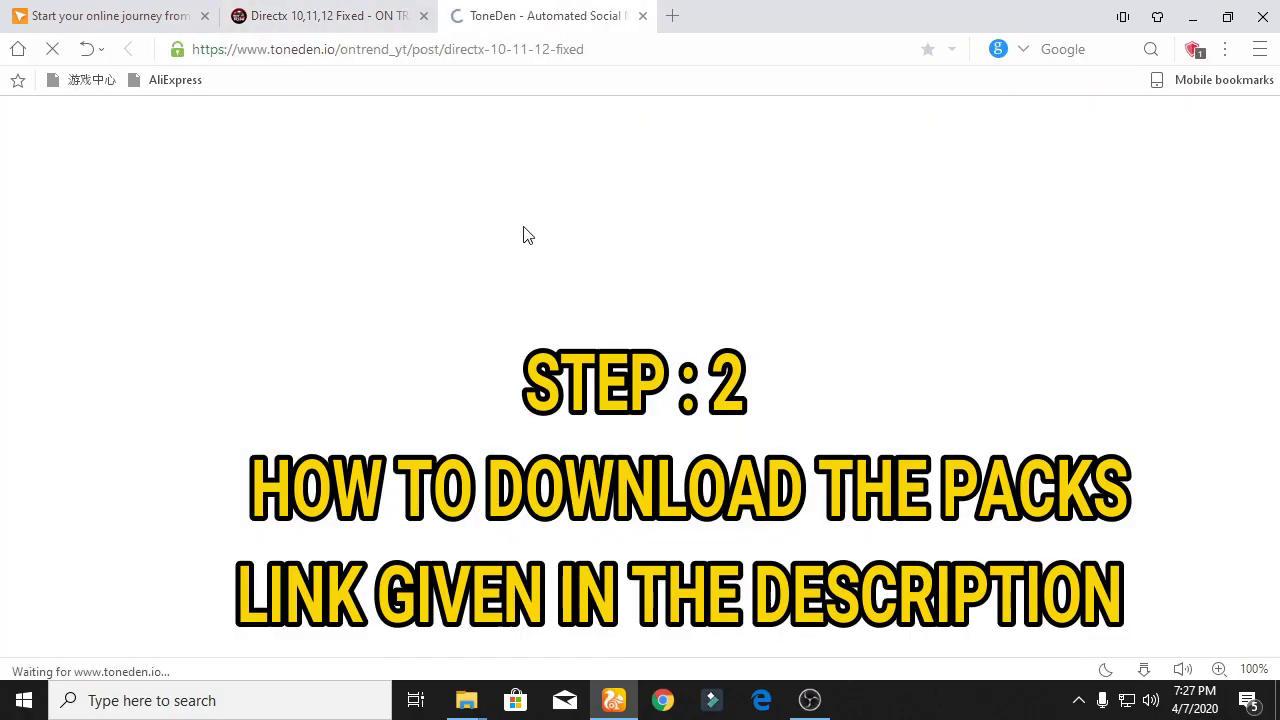
{"action": "left_click", "coordinate": [305, 12]}
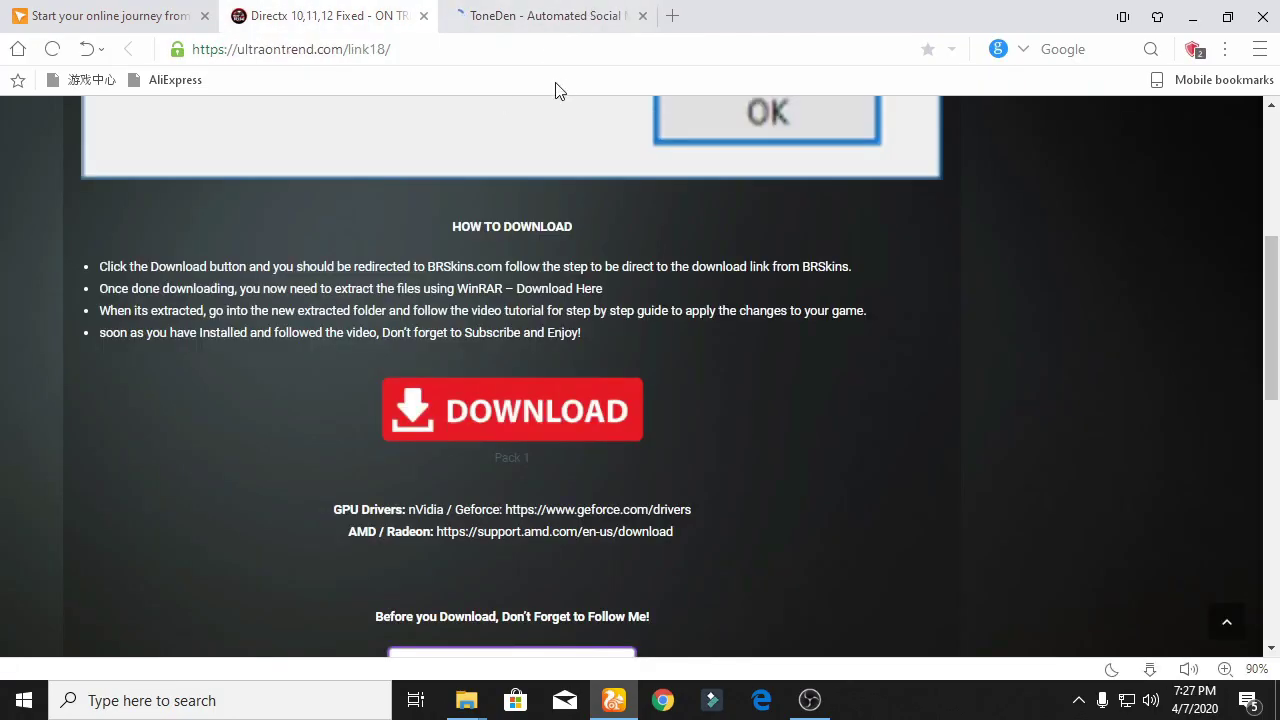
{"action": "left_click", "coordinate": [550, 15]}
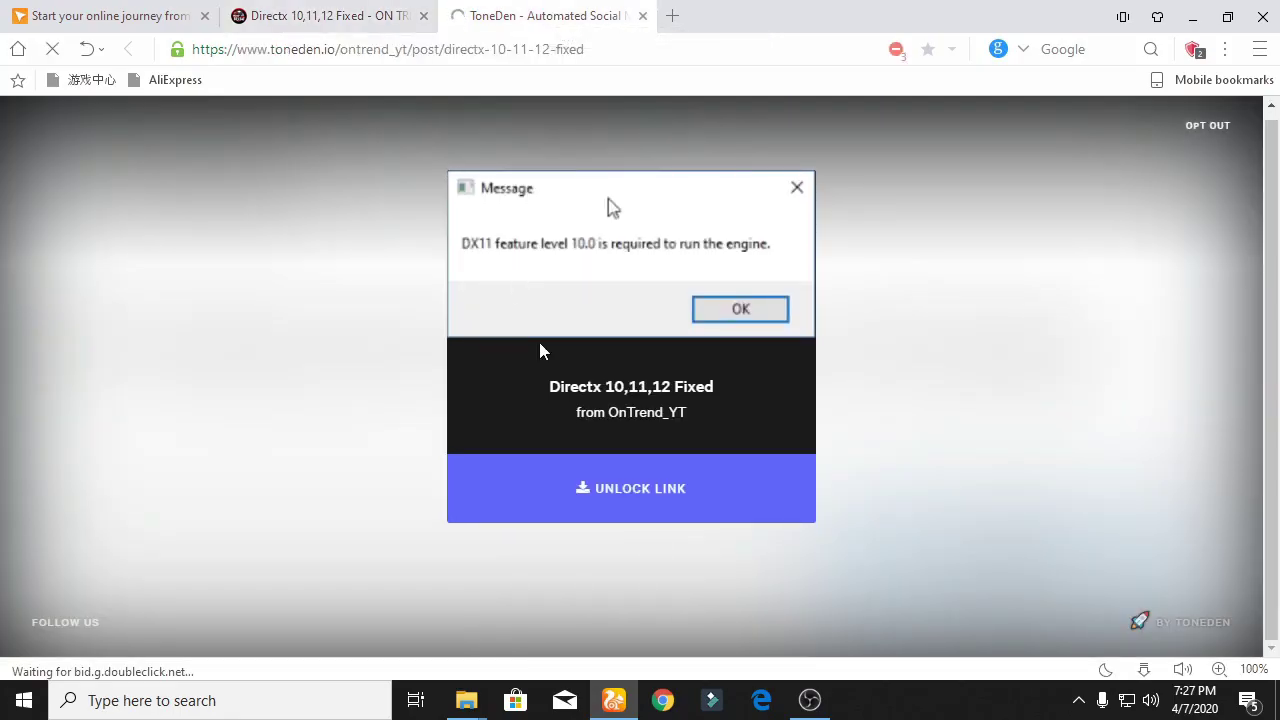
Unlock the ToneDen link and examine the MediaFire download page for the Fortnite Directx 10,11,12 All Fixed archive.
{"action": "left_click", "coordinate": [654, 512]}
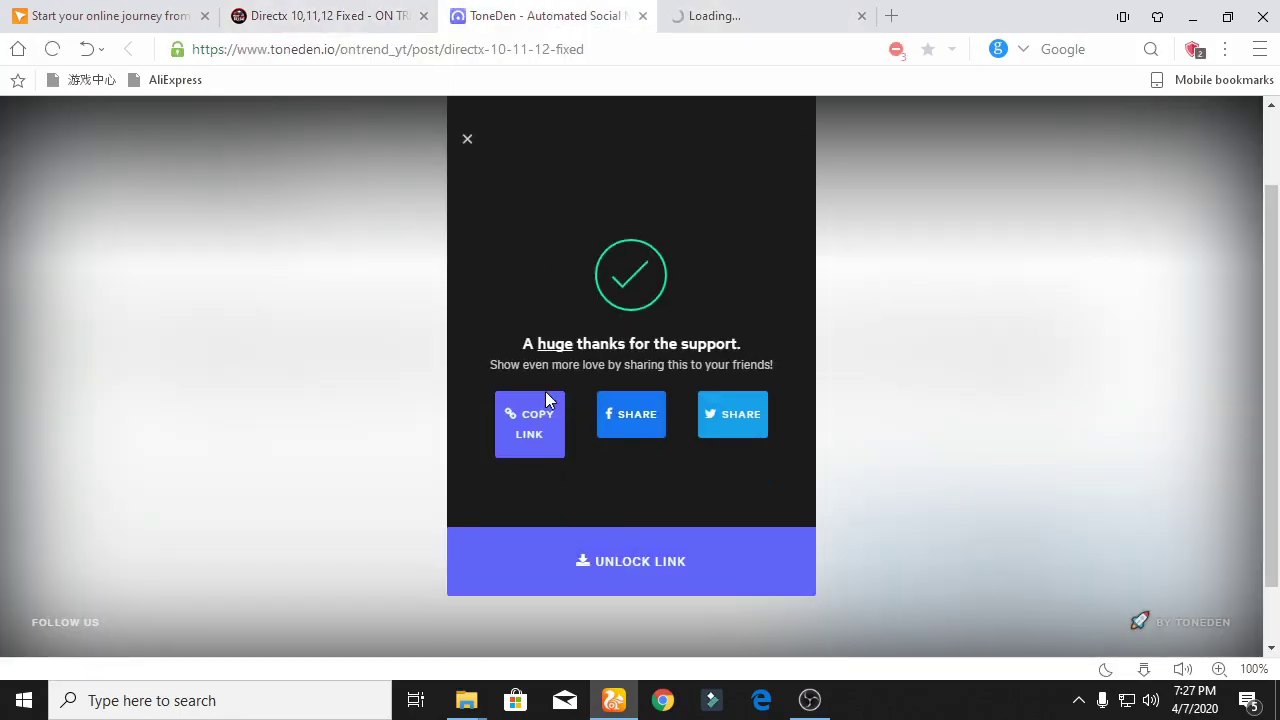
{"action": "scroll", "coordinate": [600, 486], "scroll_direction": "down", "scroll_amount": 1}
{"action": "left_click", "coordinate": [600, 486]}
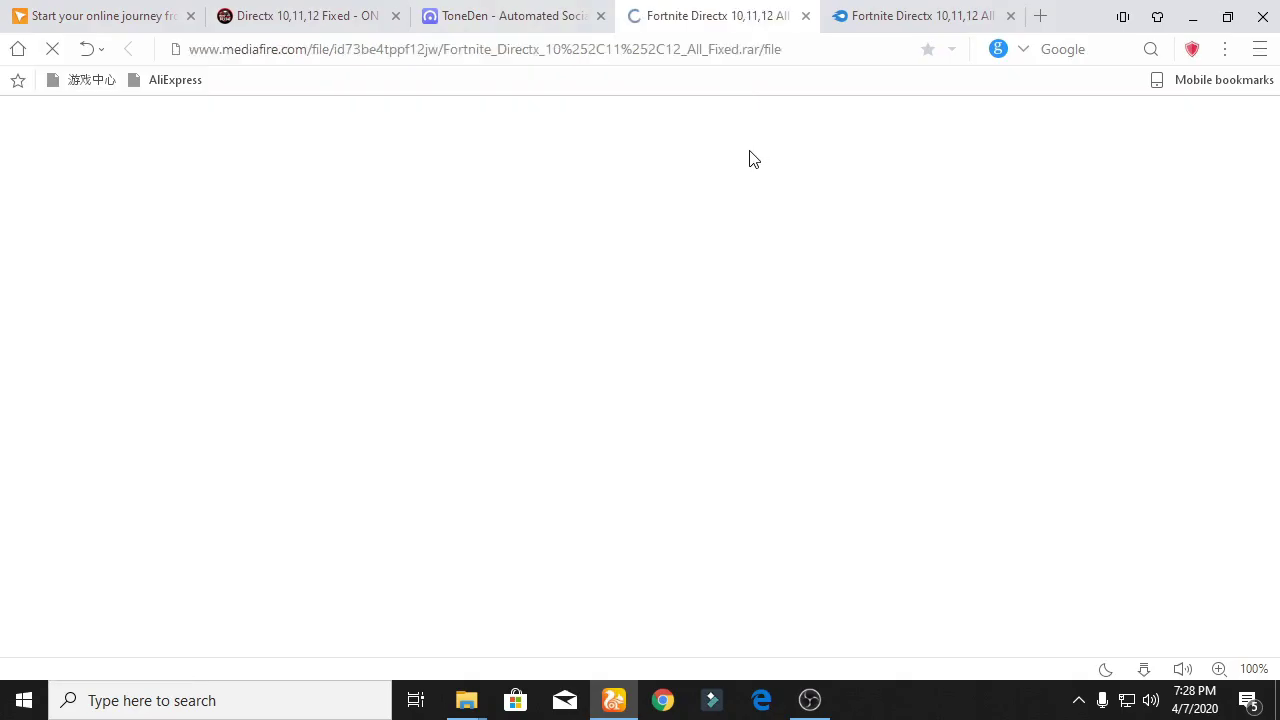
{"action": "scroll", "coordinate": [800, 185], "scroll_direction": "down", "scroll_amount": 2}
{"action": "scroll", "coordinate": [938, 218], "scroll_direction": "up", "scroll_amount": 1}
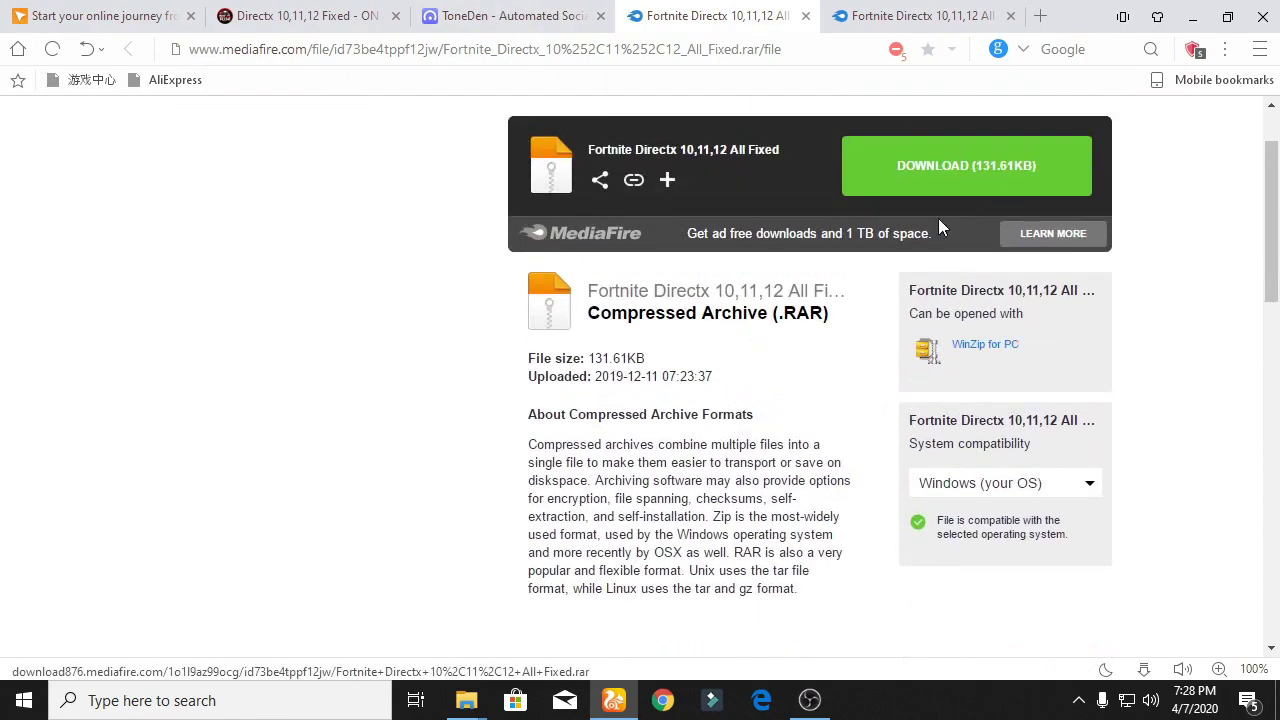
{"action": "key", "text": "ctrl+Tab"}
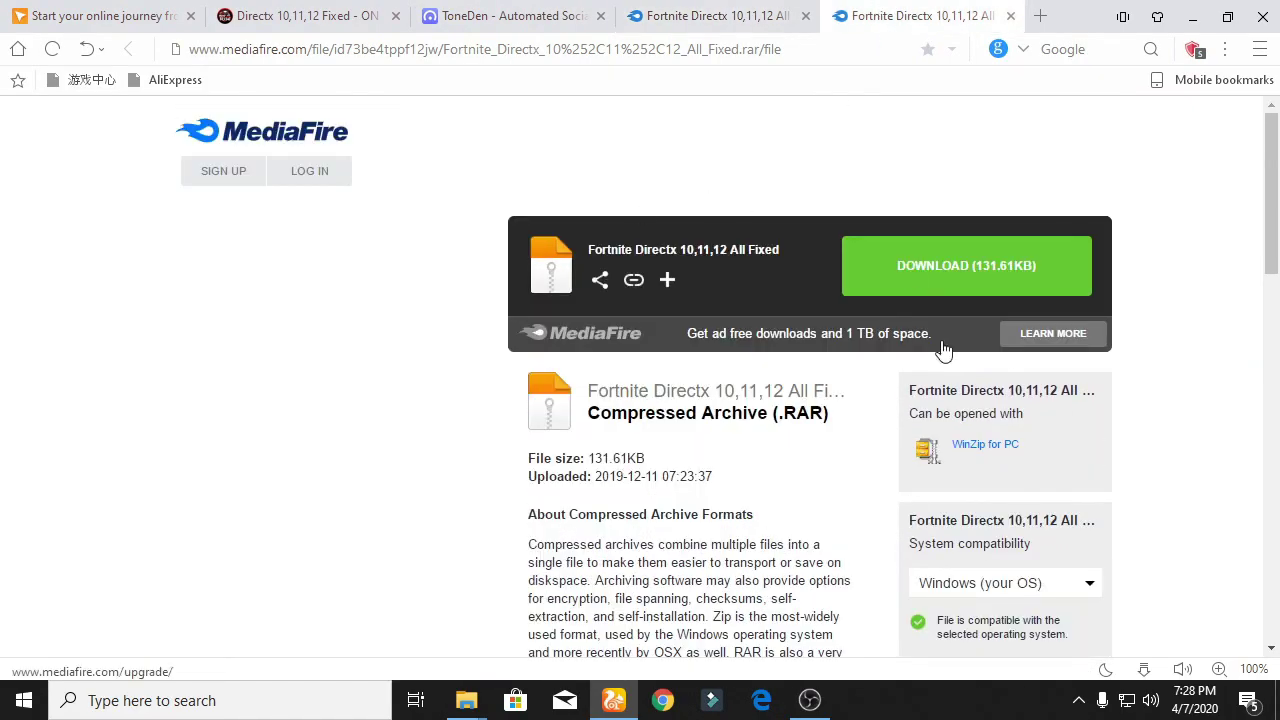
{"action": "scroll", "coordinate": [888, 349], "scroll_direction": "down", "scroll_amount": 2}
{"action": "scroll", "coordinate": [804, 250], "scroll_direction": "up", "scroll_amount": 1}
{"action": "scroll", "coordinate": [805, 252], "scroll_direction": "up", "scroll_amount": 1}
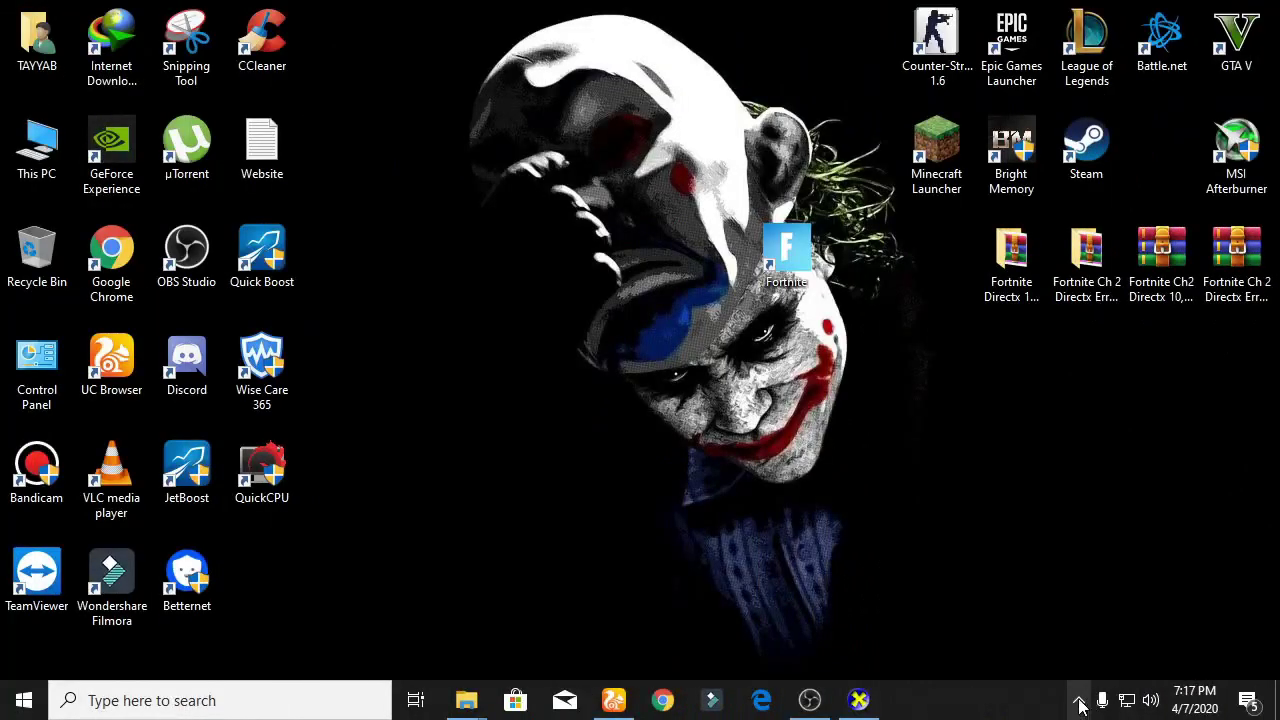
Refresh the desktop and extract the Fortnite Ch 2 Directx Error Fix archive there, replacing all existing files.
{"action": "right_click", "coordinate": [678, 184]}
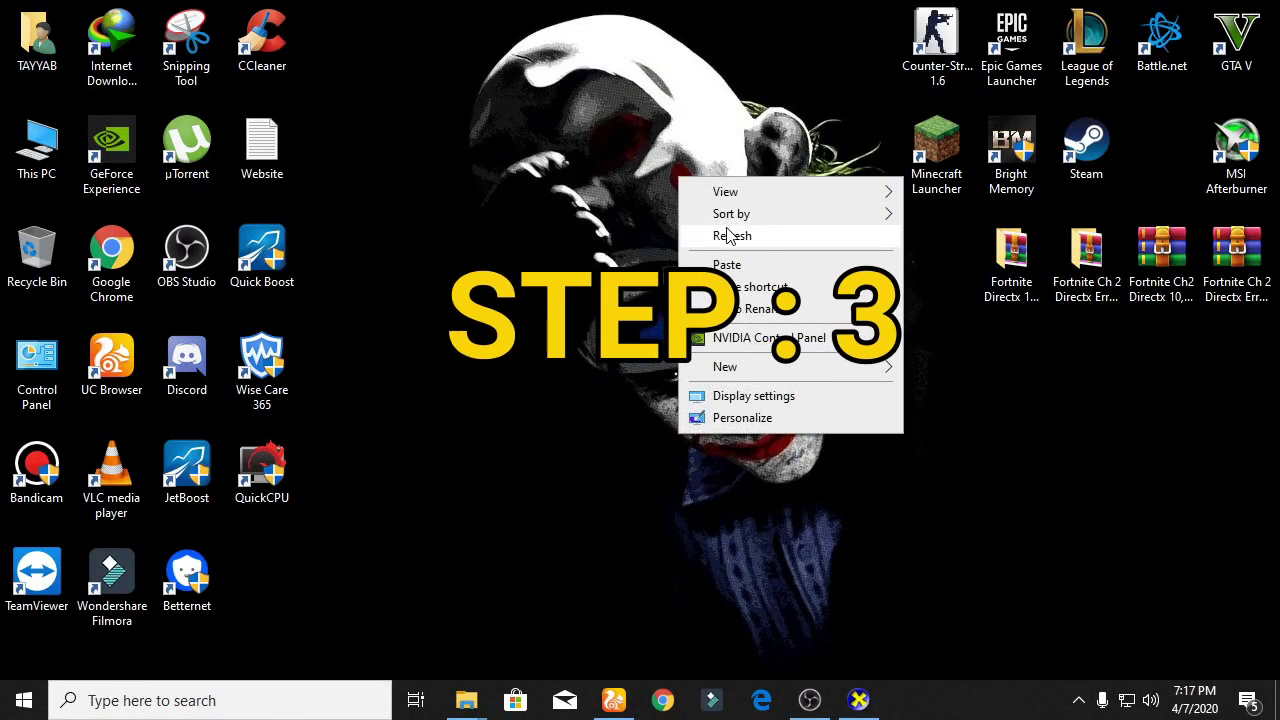
{"action": "left_click", "coordinate": [724, 234]}
{"action": "left_click", "coordinate": [1217, 268]}
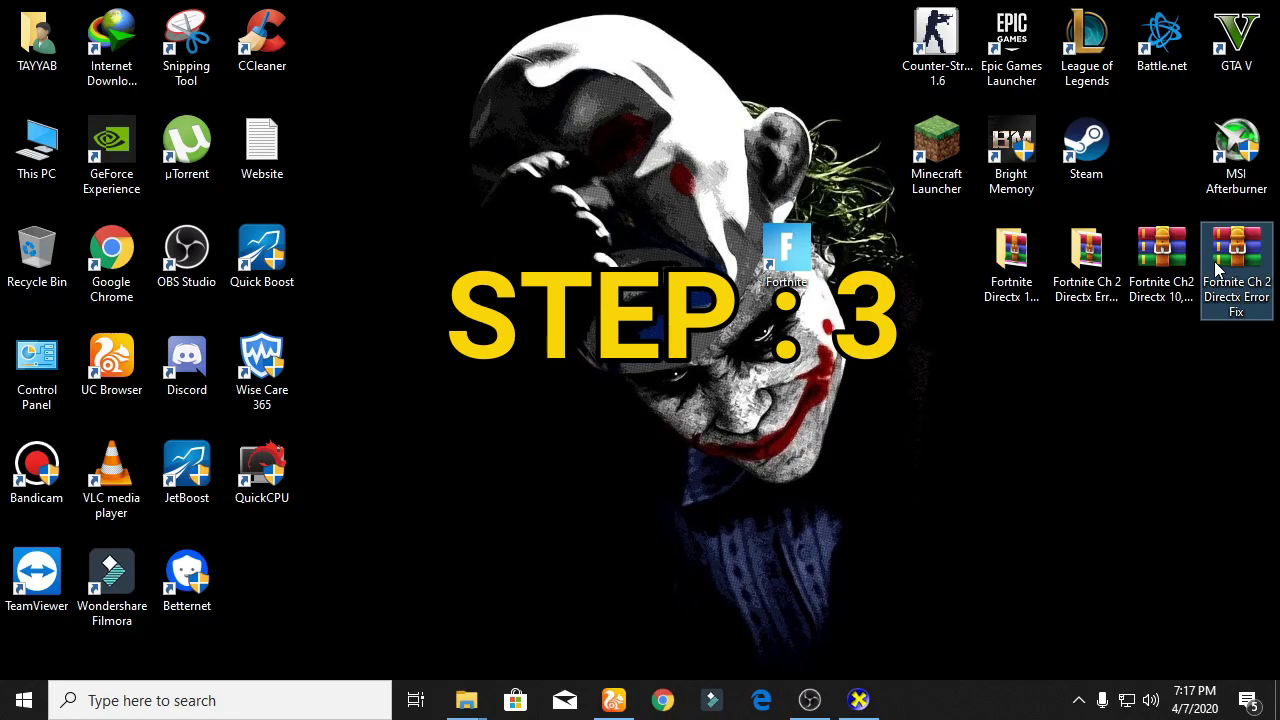
{"action": "right_click", "coordinate": [1217, 268]}
{"action": "left_click", "coordinate": [1190, 358]}
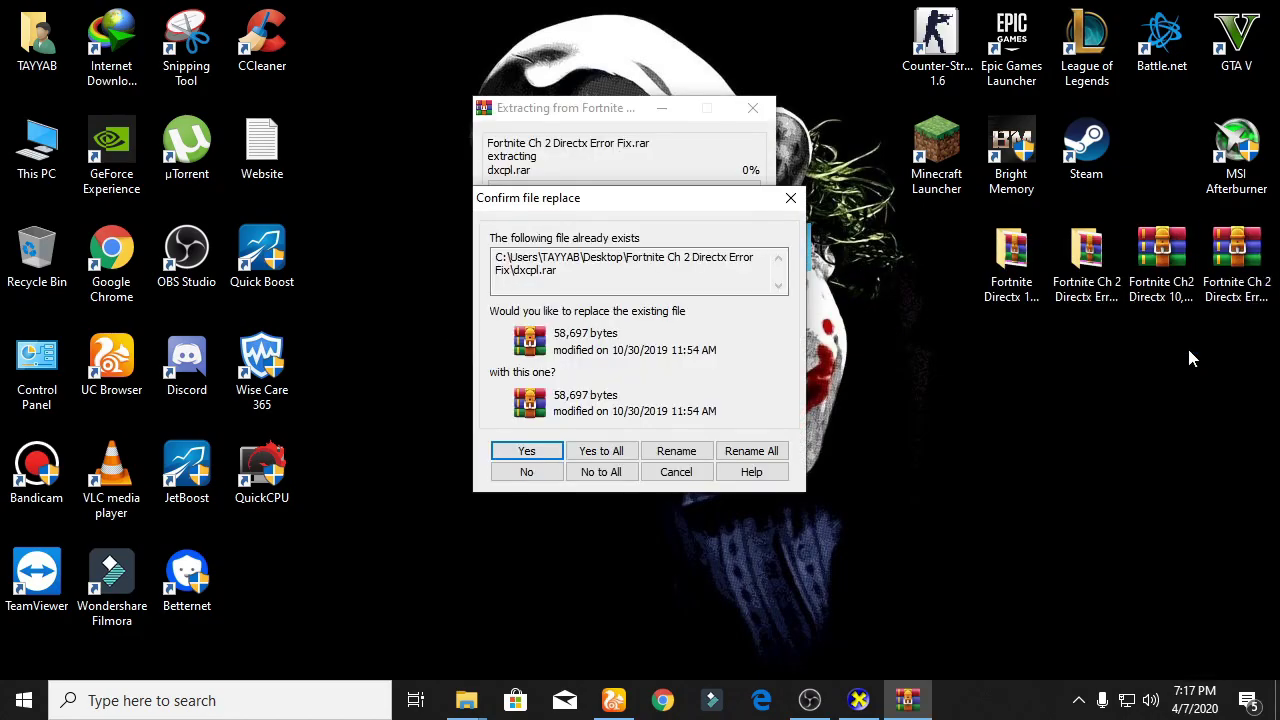
{"action": "left_click", "coordinate": [607, 450]}
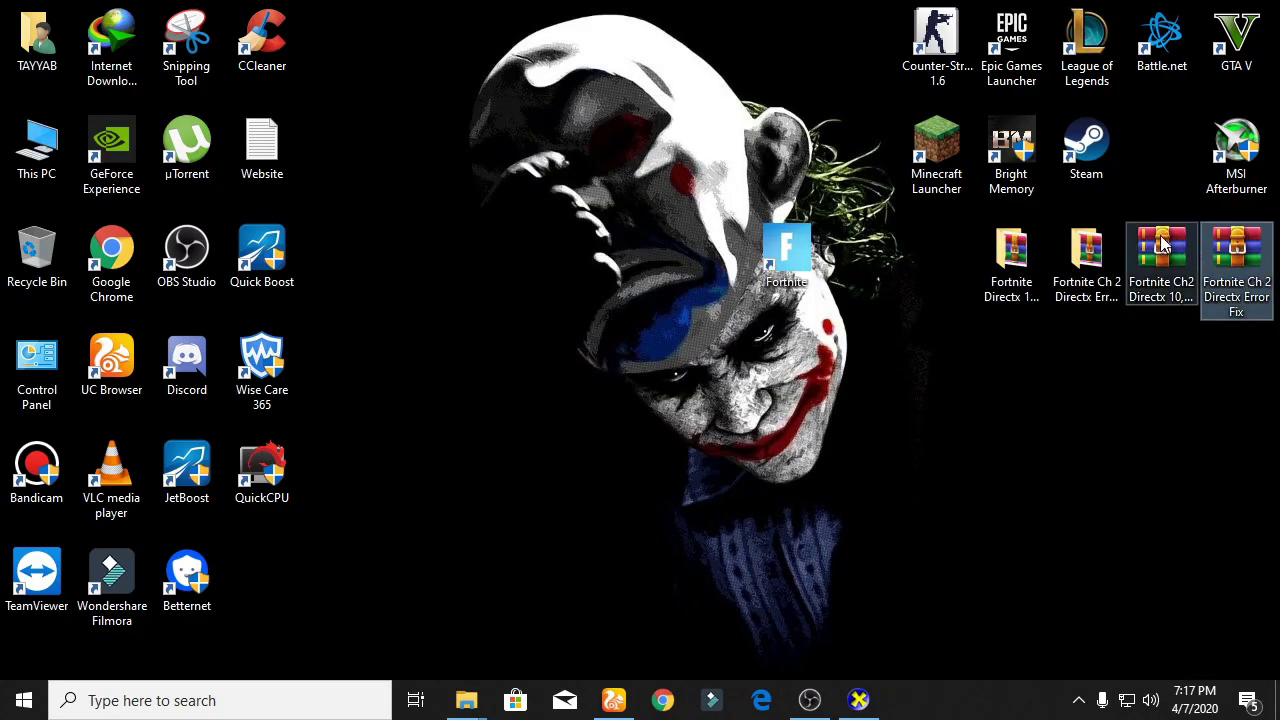
Check the contents of the extracted Fortnite Ch 2 Directx Error Fix folder and minimize its window.
{"action": "left_click", "coordinate": [1108, 279]}
{"action": "double_click", "coordinate": [1108, 279]}
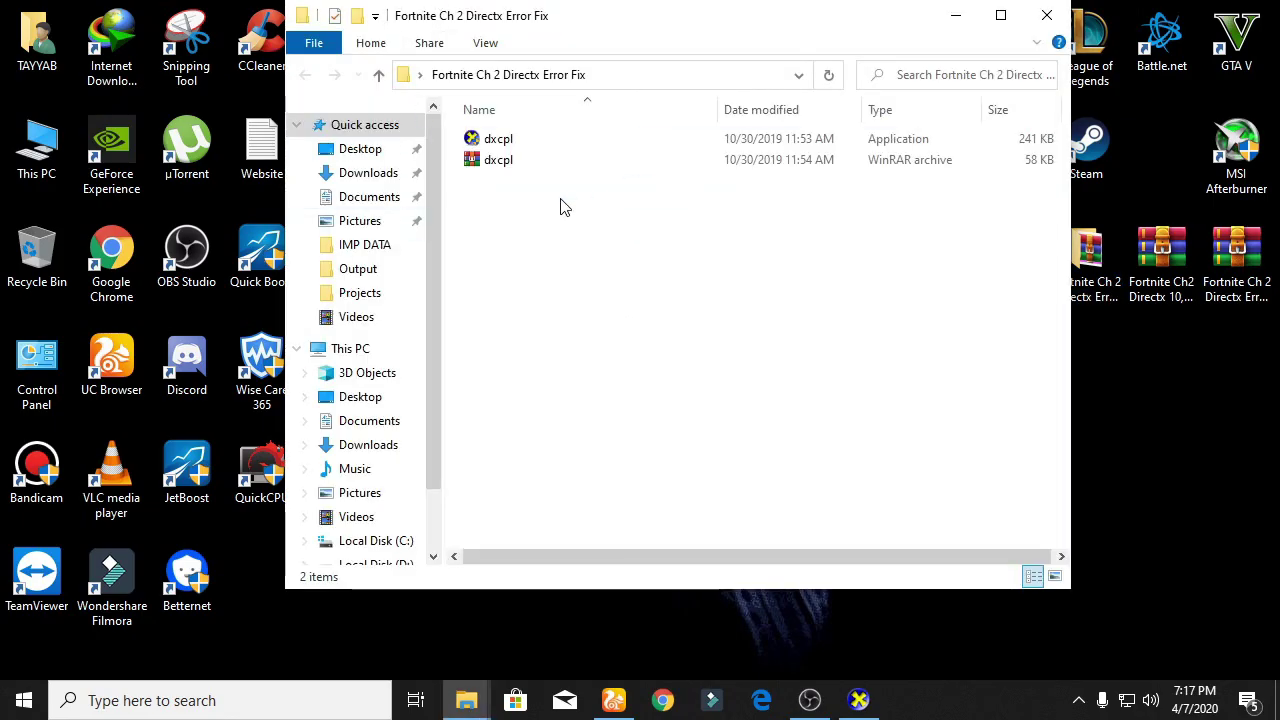
{"action": "left_click", "coordinate": [956, 16]}
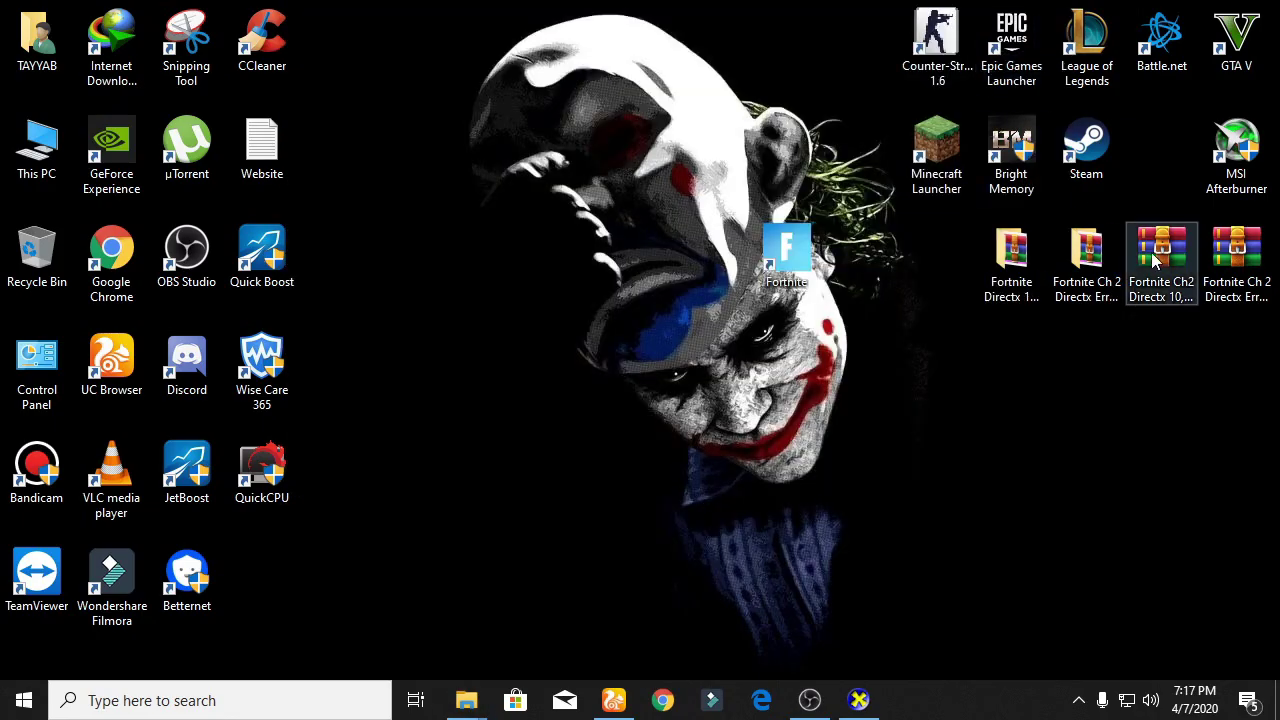
Extract the Fortnite Ch2 Directx 10,11,12 All Fixed archive on the desktop, replacing all existing files.
{"action": "right_click", "coordinate": [1171, 249]}
{"action": "left_click", "coordinate": [1100, 342]}
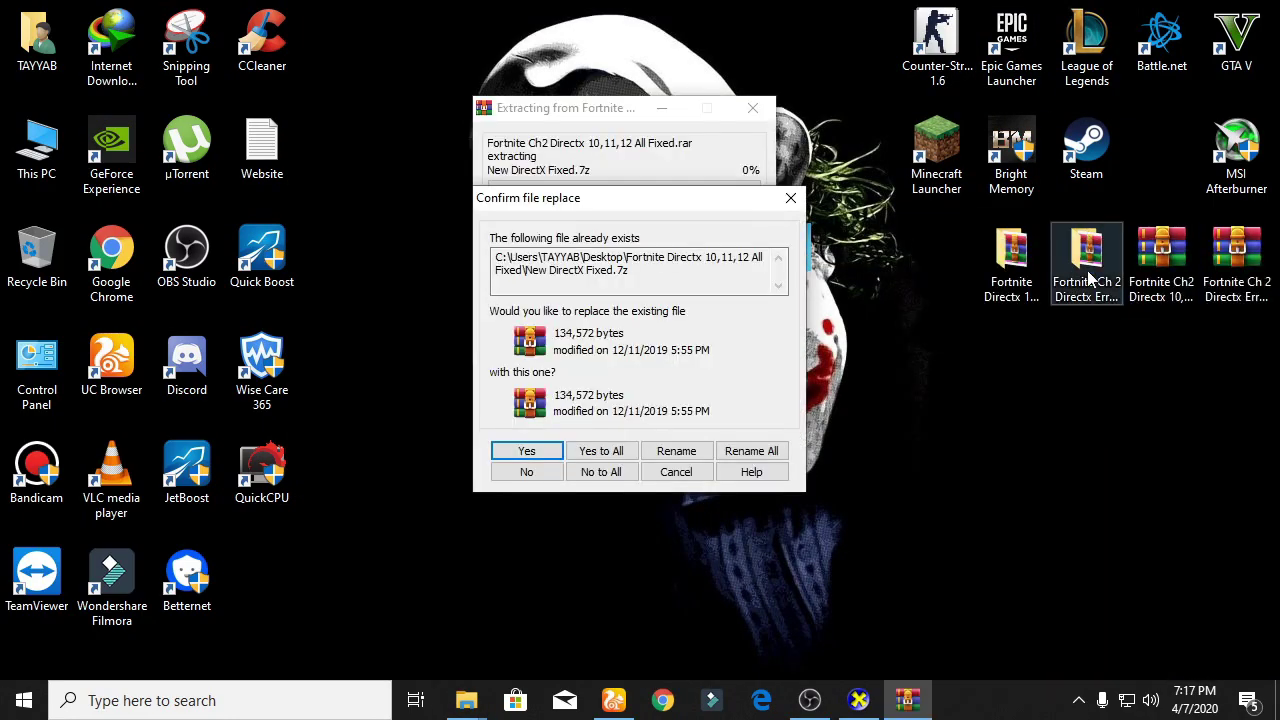
{"action": "left_click", "coordinate": [603, 451]}
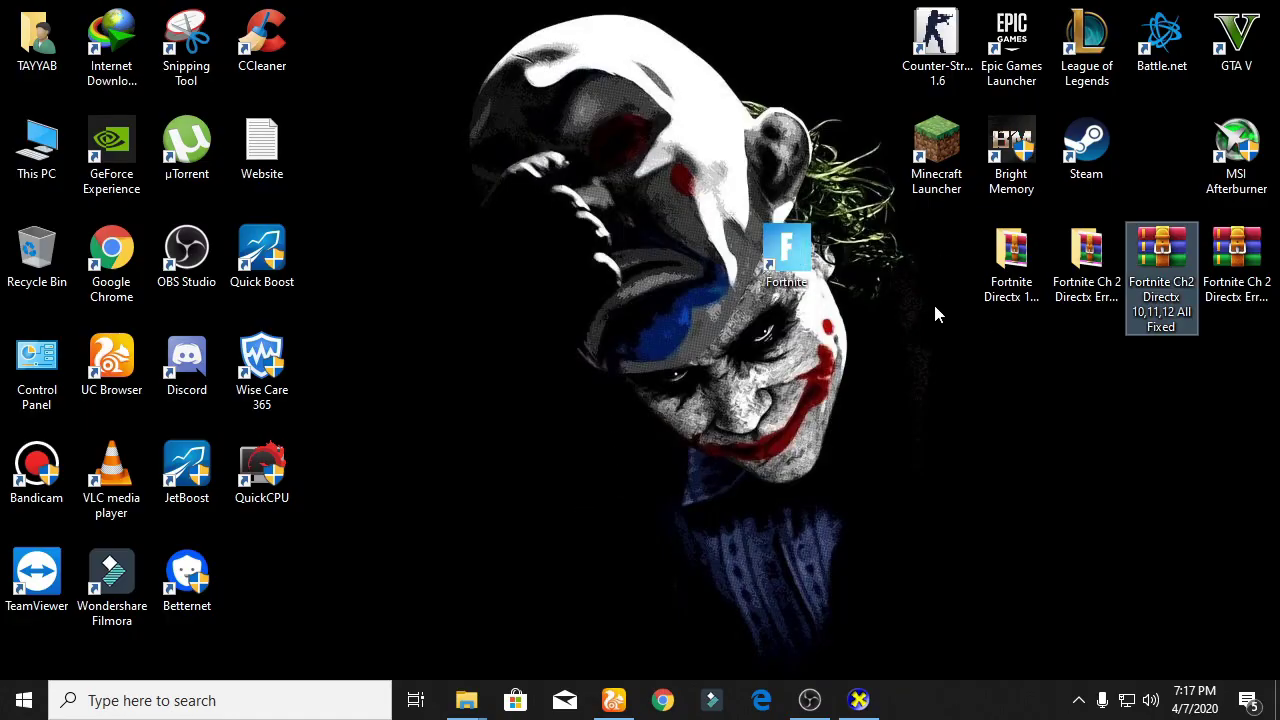
Reposition and open the Fortnite Directx 10,11,12 All Fixed folder on the desktop and extract the New DirectX Fixed archive inside it.
{"action": "left_click", "coordinate": [1007, 263]}
{"action": "left_click_drag", "start_coordinate": [1005, 265], "coordinate": [930, 265]}
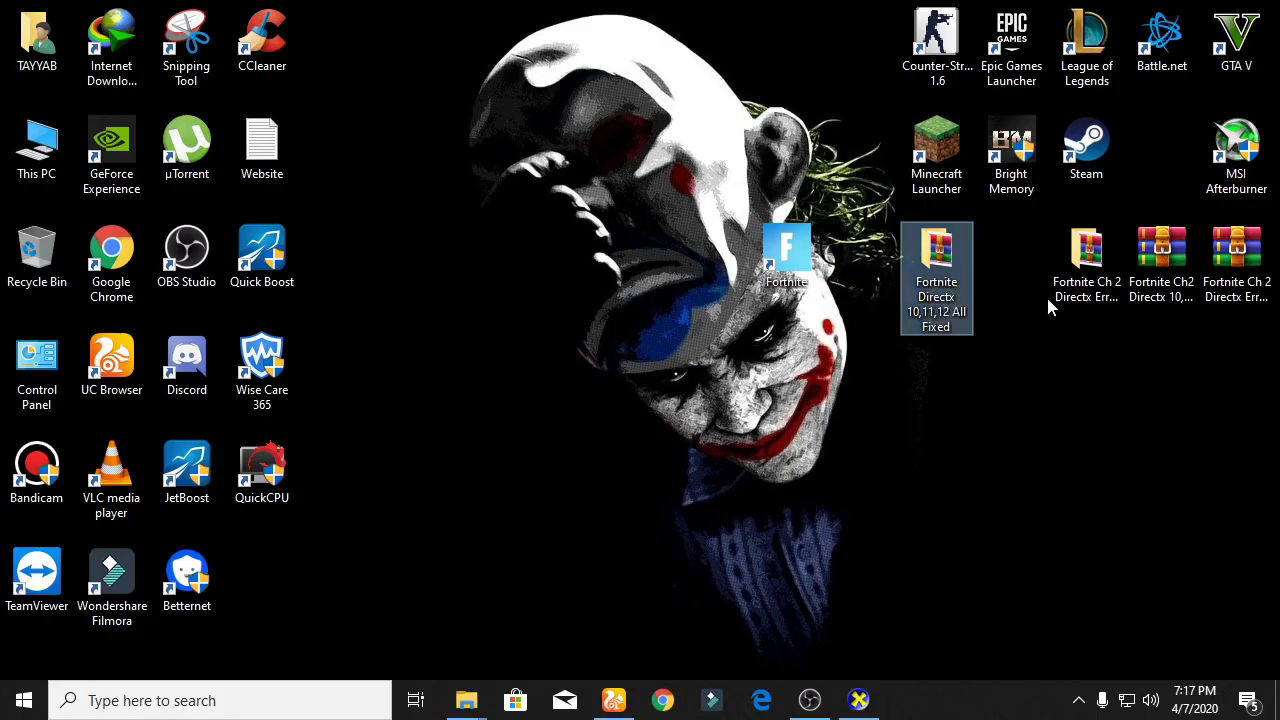
{"action": "double_click", "coordinate": [957, 298]}
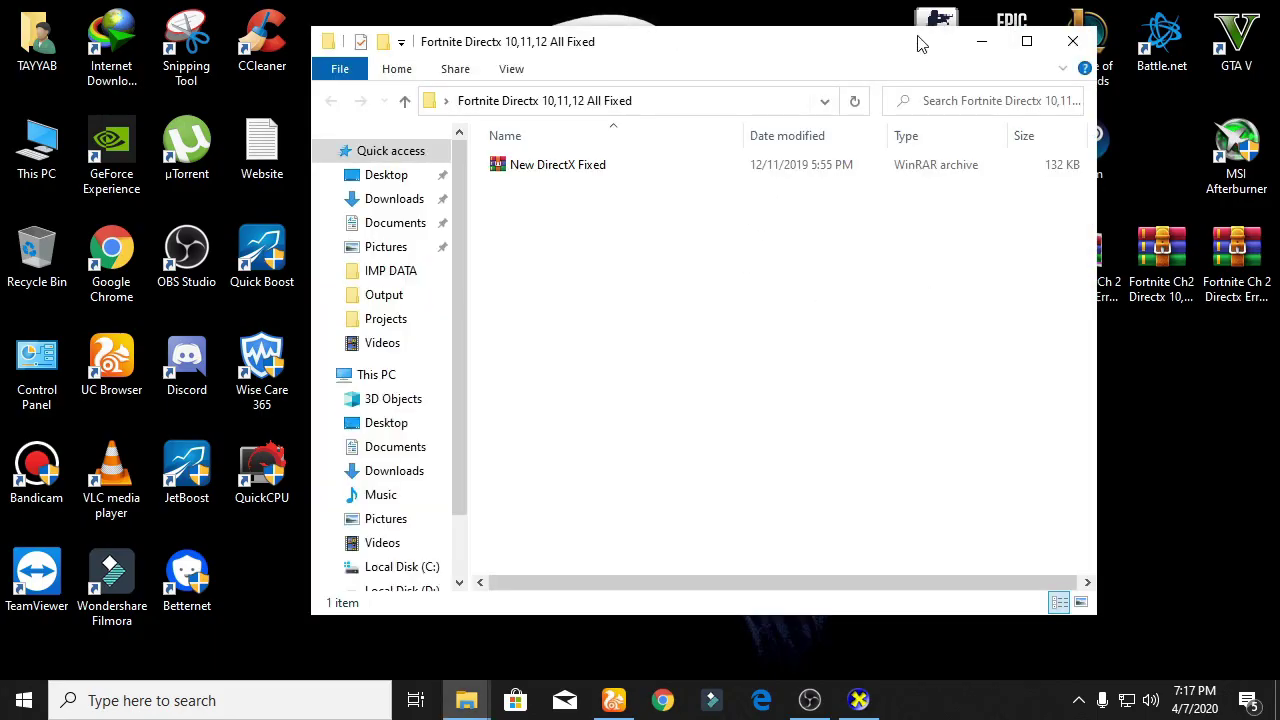
{"action": "left_click", "coordinate": [1026, 41]}
{"action": "right_click", "coordinate": [220, 128]}
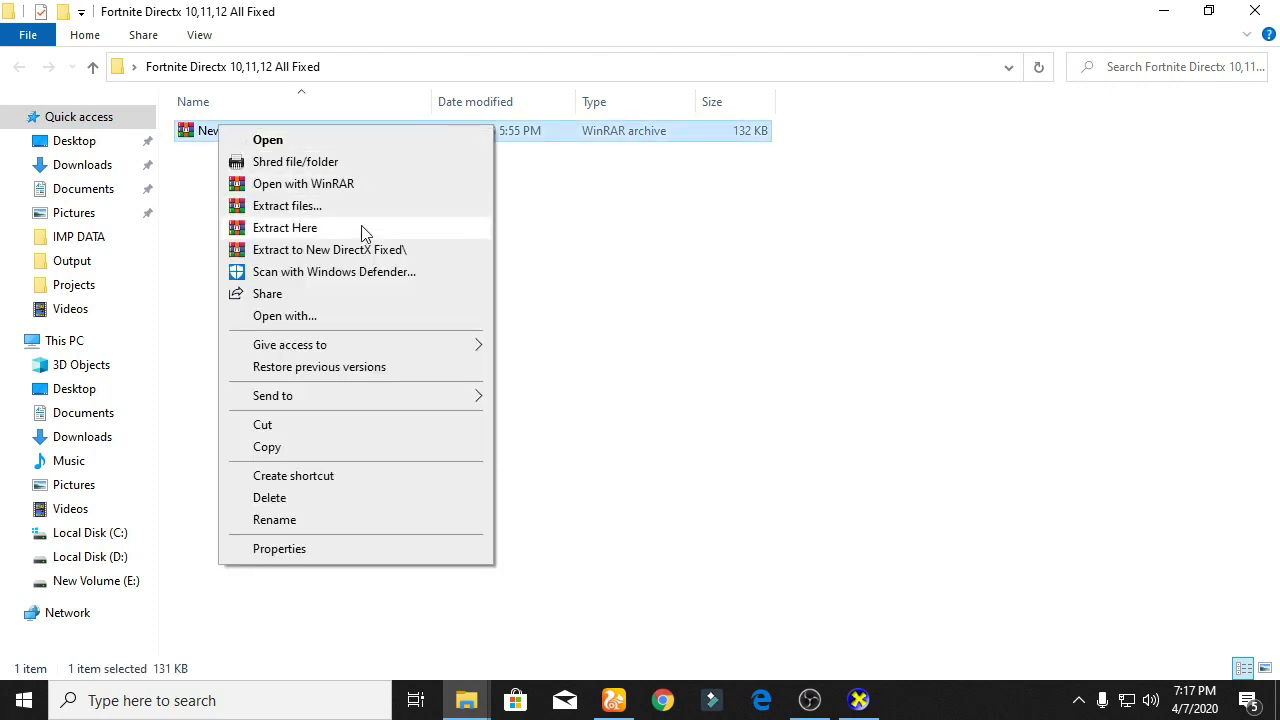
{"action": "left_click", "coordinate": [363, 230]}
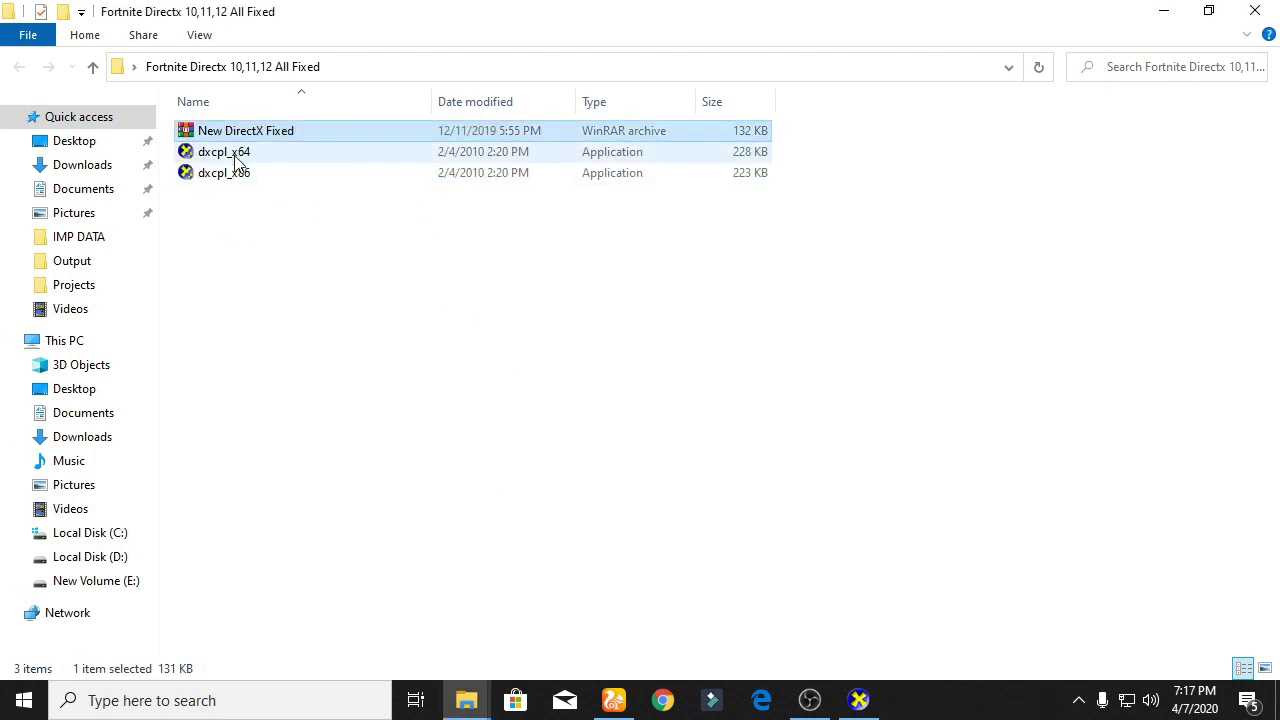
Launch dxcpl_x64 and open the Direct3D 10.x/11 executable list for editing.
{"action": "right_click", "coordinate": [245, 158]}
{"action": "left_click", "coordinate": [318, 188]}
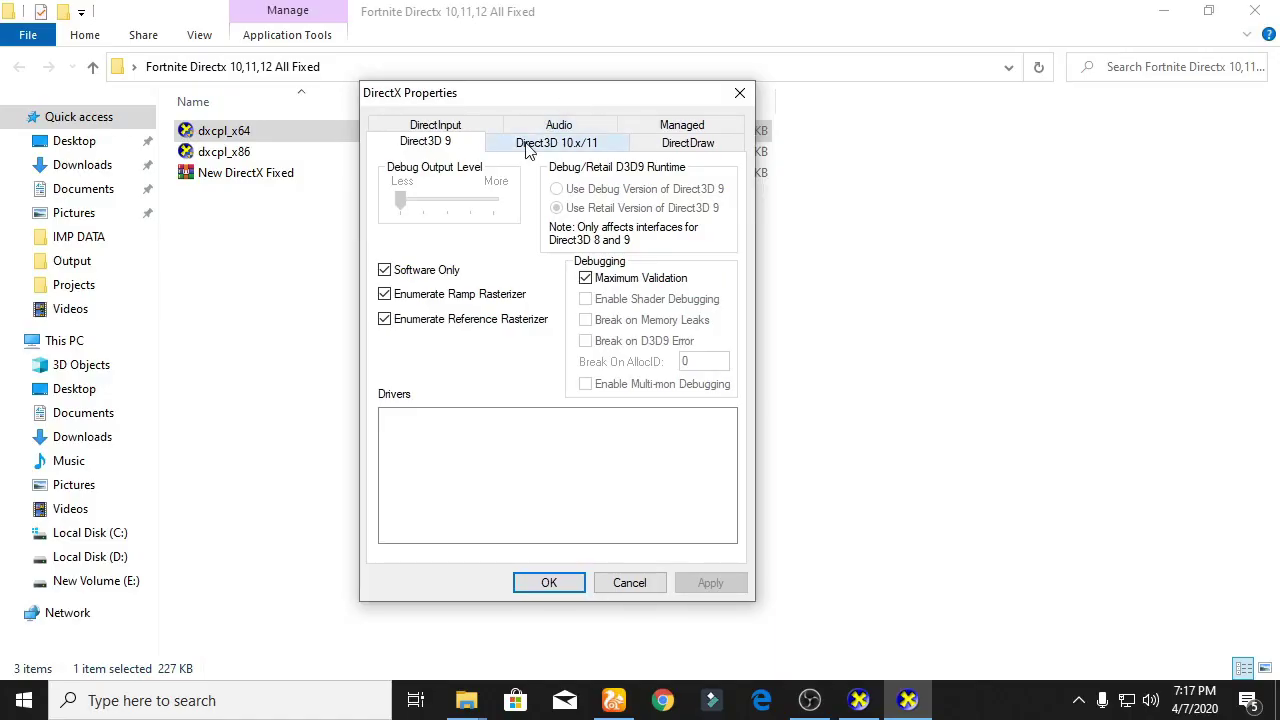
{"action": "left_click", "coordinate": [543, 146]}
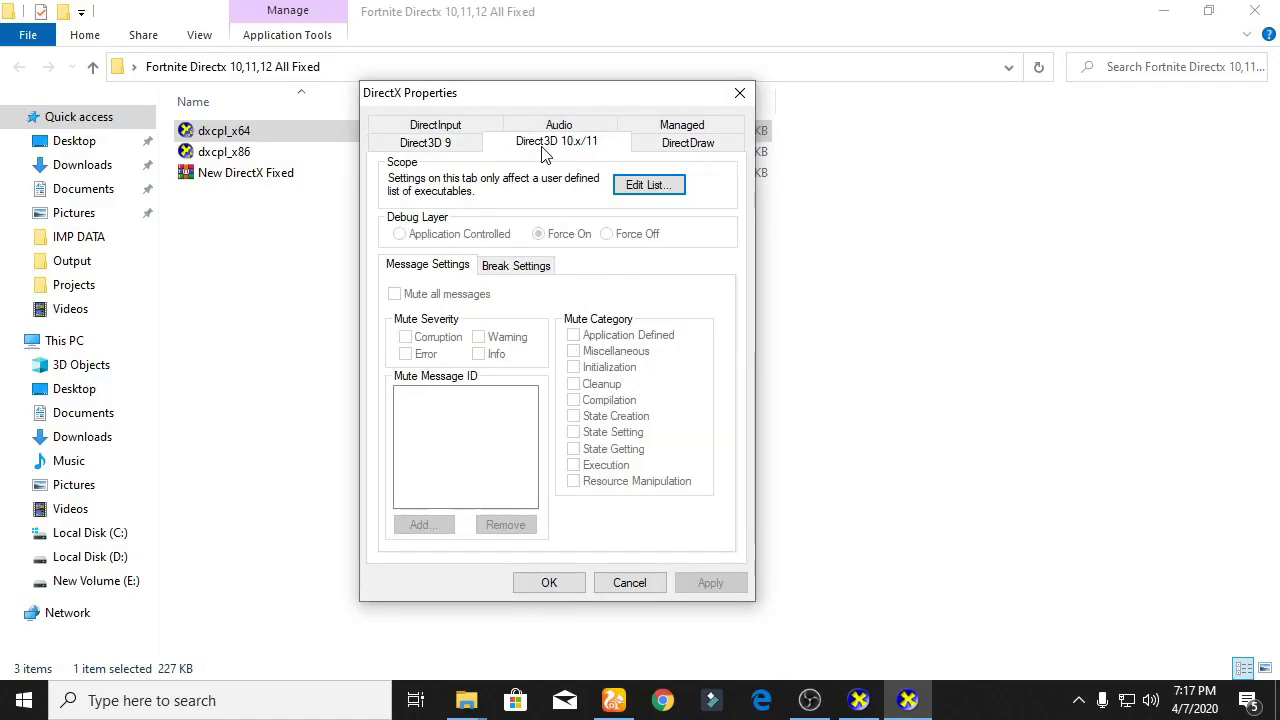
{"action": "left_click", "coordinate": [632, 187]}
Add FortniteClient-Win64-Shipping.exe from D:\Fortnite\FortniteGame\Binaries\Win64 to the Direct3D 10.x/11 executable list.
{"action": "left_click", "coordinate": [866, 201]}
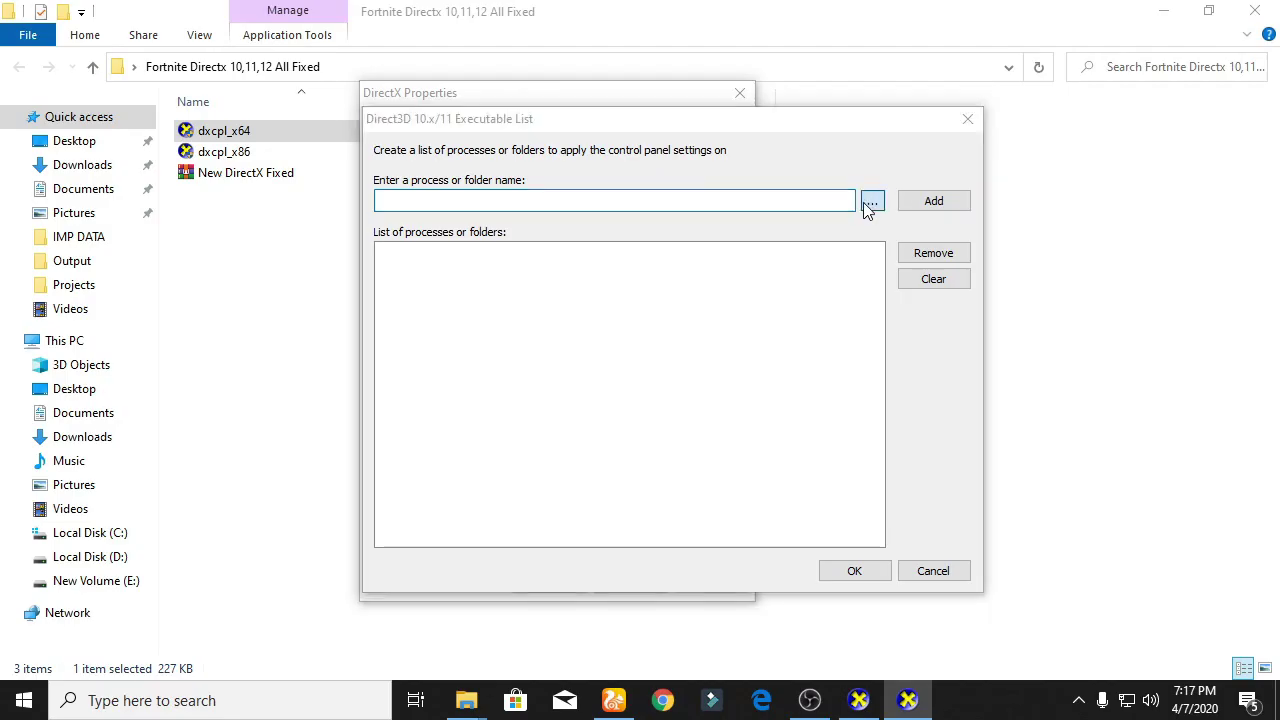
{"action": "left_click", "coordinate": [478, 522]}
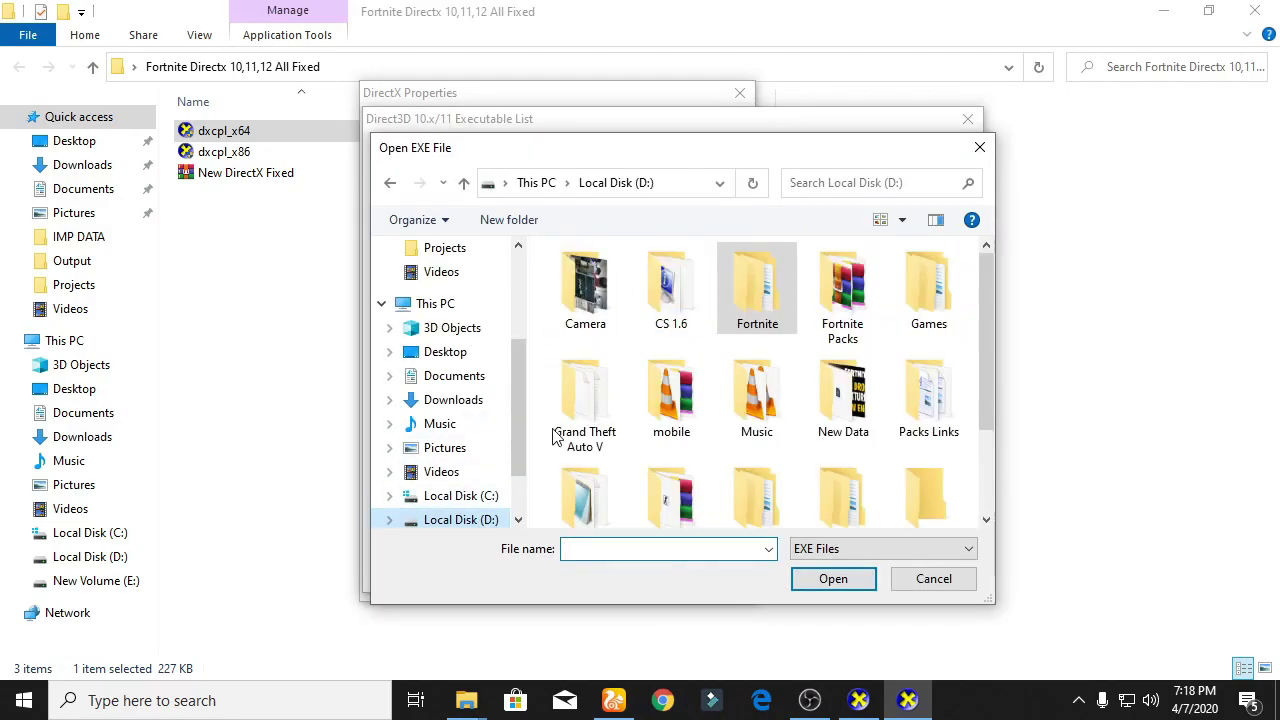
{"action": "scroll", "coordinate": [620, 357], "scroll_direction": "down", "scroll_amount": 2}
{"action": "scroll", "coordinate": [786, 288], "scroll_direction": "up", "scroll_amount": 2}
{"action": "double_click", "coordinate": [769, 291]}
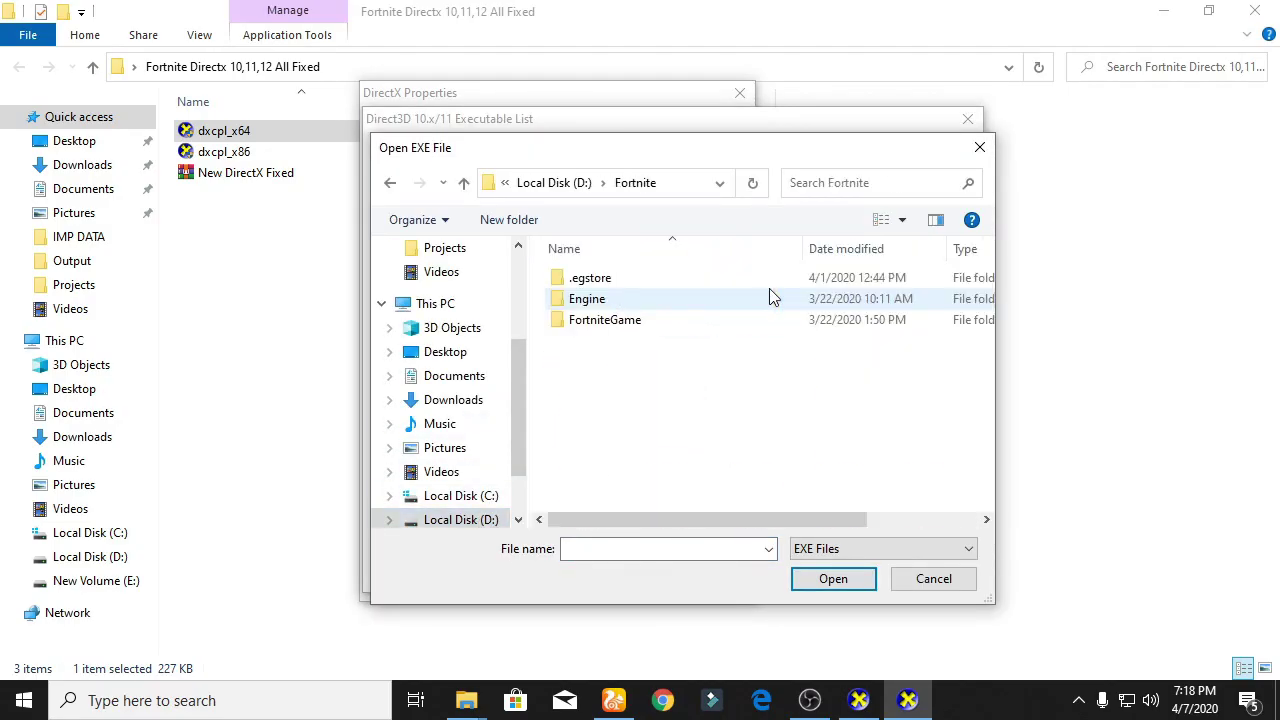
{"action": "double_click", "coordinate": [614, 318]}
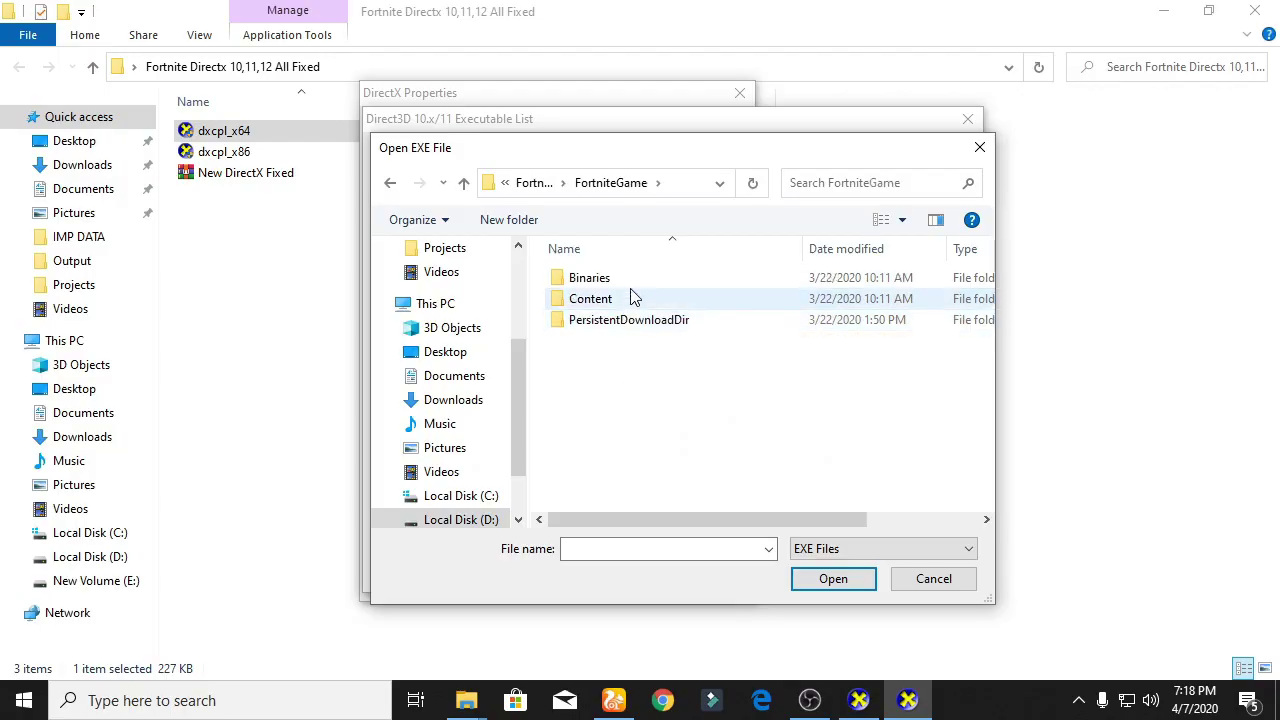
{"action": "double_click", "coordinate": [631, 280]}
{"action": "double_click", "coordinate": [618, 300]}
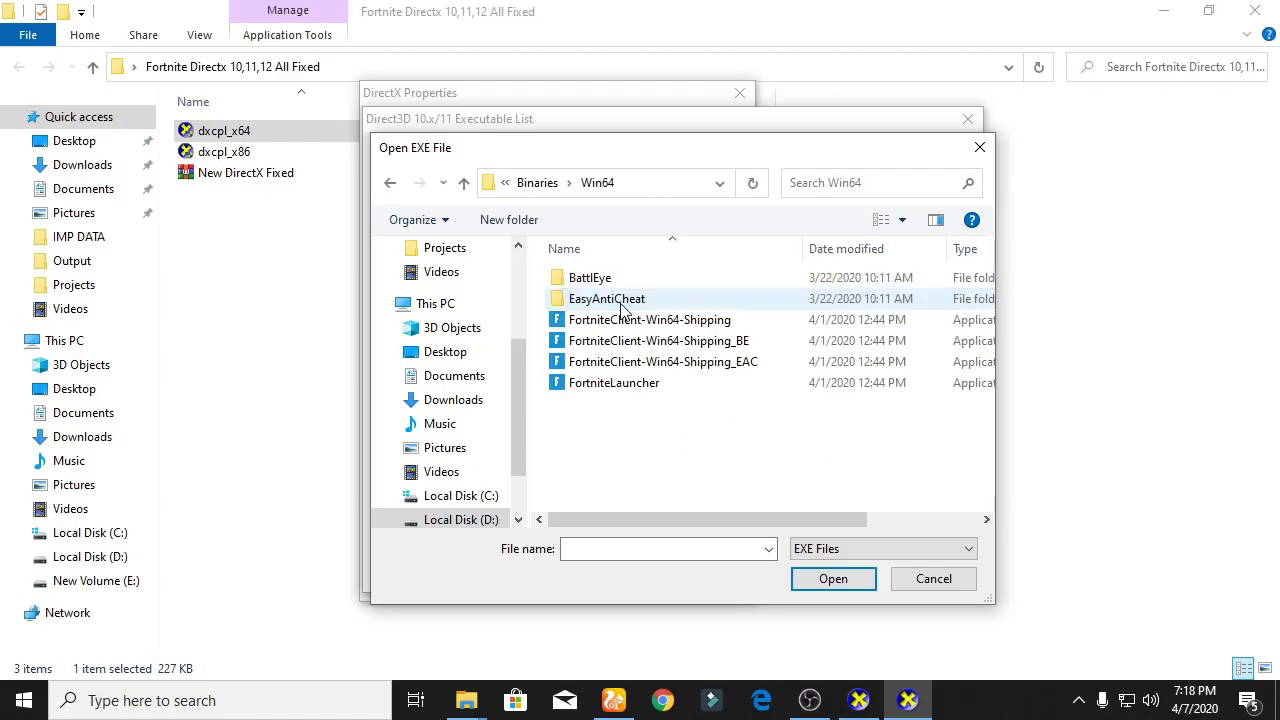
{"action": "double_click", "coordinate": [678, 322]}
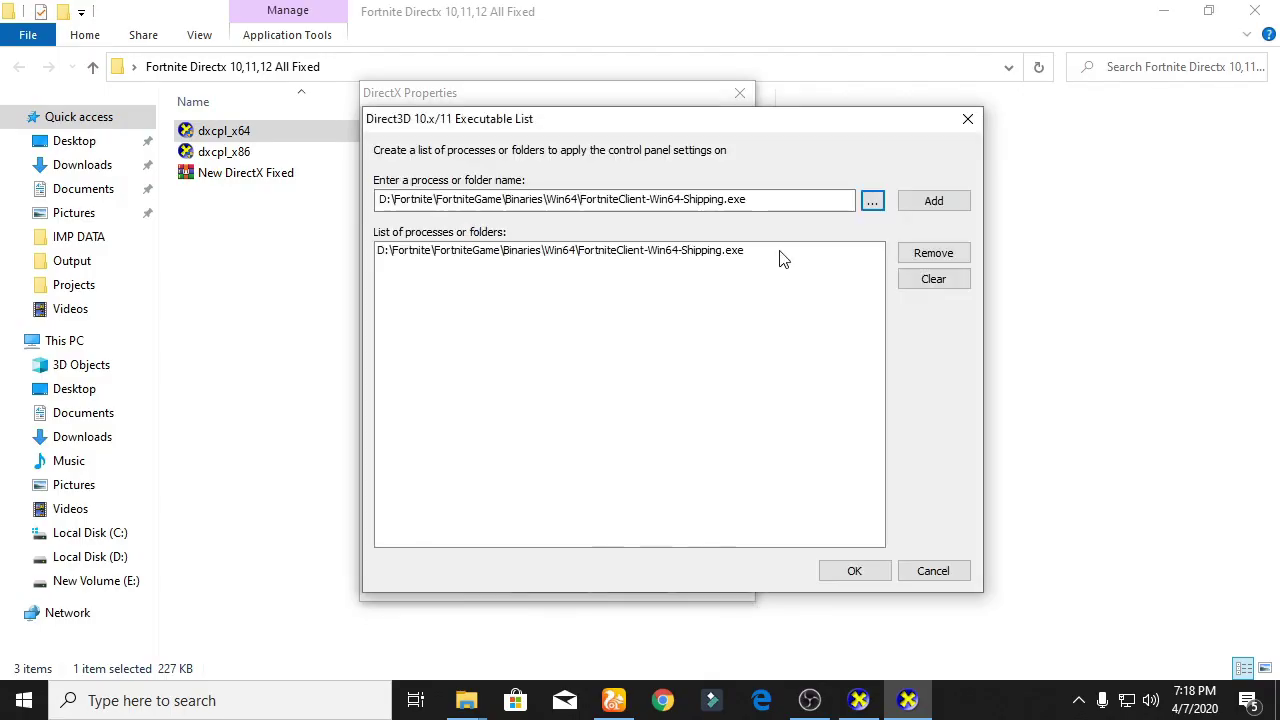
Add FortniteClient-Win64-Shipping_BE.exe, FortniteClient-Win64-Shipping_EAC.exe and FortniteLauncher.exe from the Win64 folder, and accept the executable list.
{"action": "left_click", "coordinate": [871, 197]}
{"action": "double_click", "coordinate": [715, 341]}
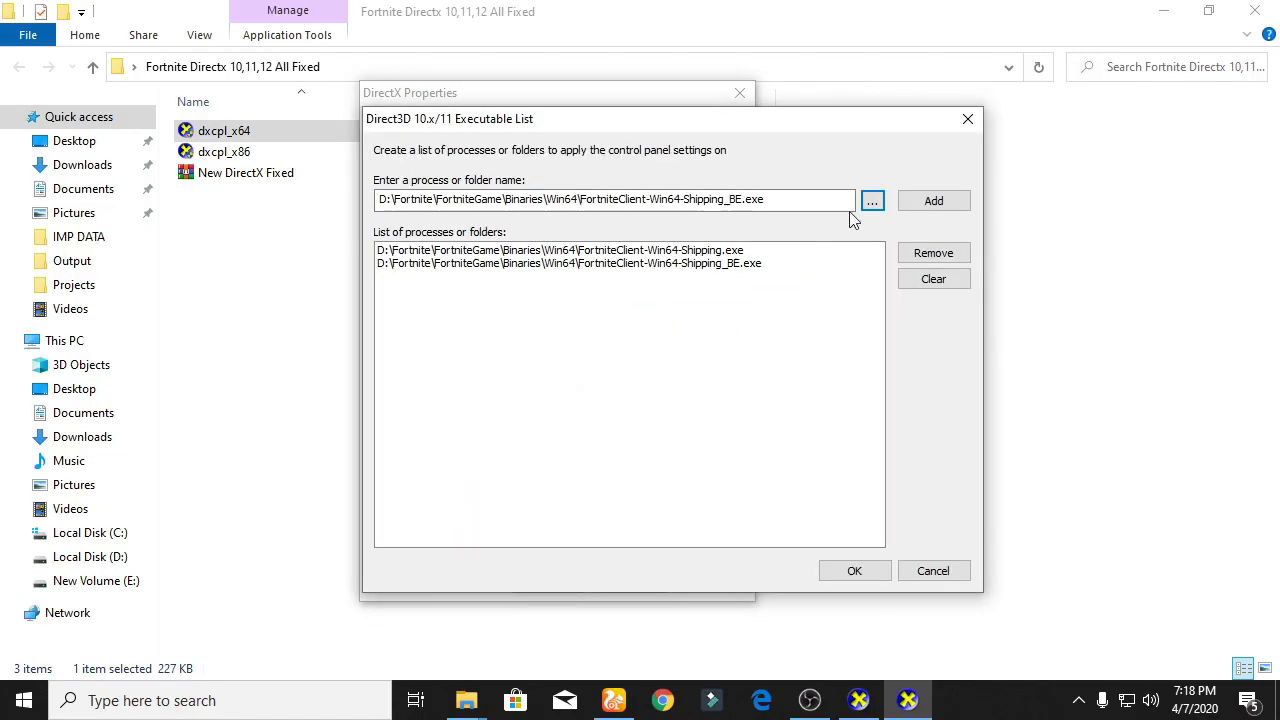
{"action": "left_click", "coordinate": [869, 197]}
{"action": "double_click", "coordinate": [760, 363]}
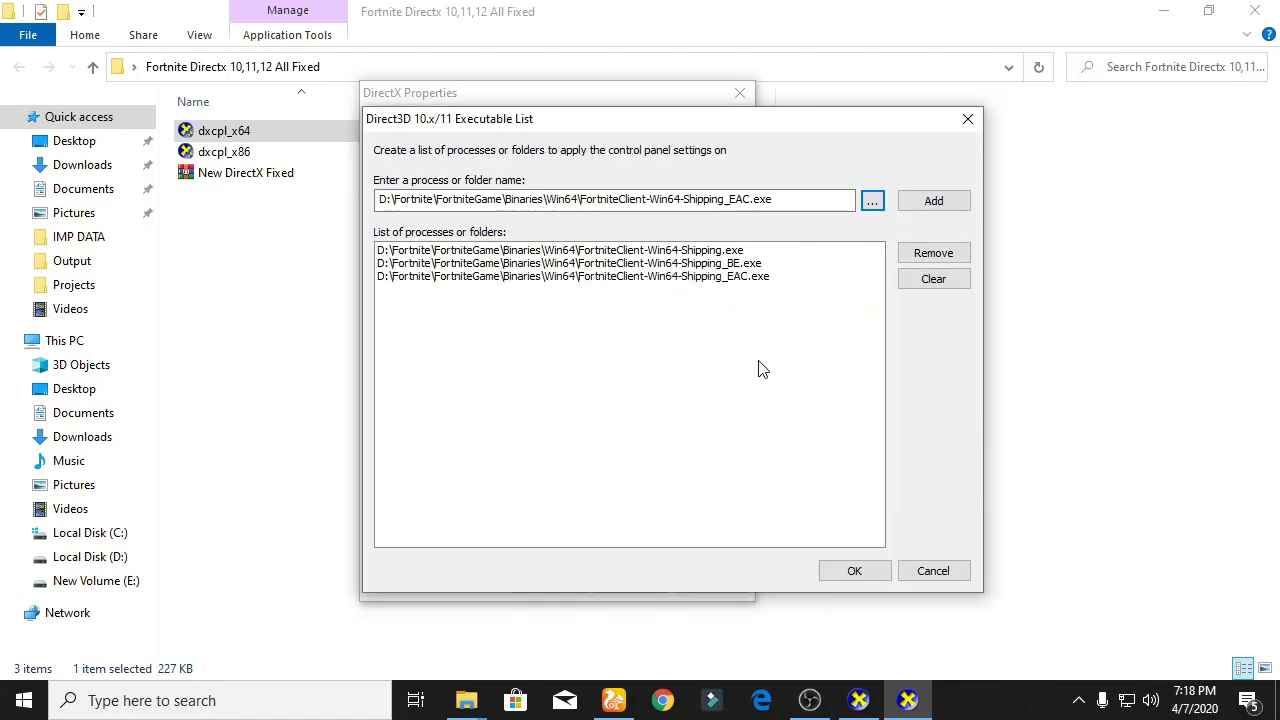
{"action": "left_click", "coordinate": [869, 197]}
{"action": "double_click", "coordinate": [683, 390]}
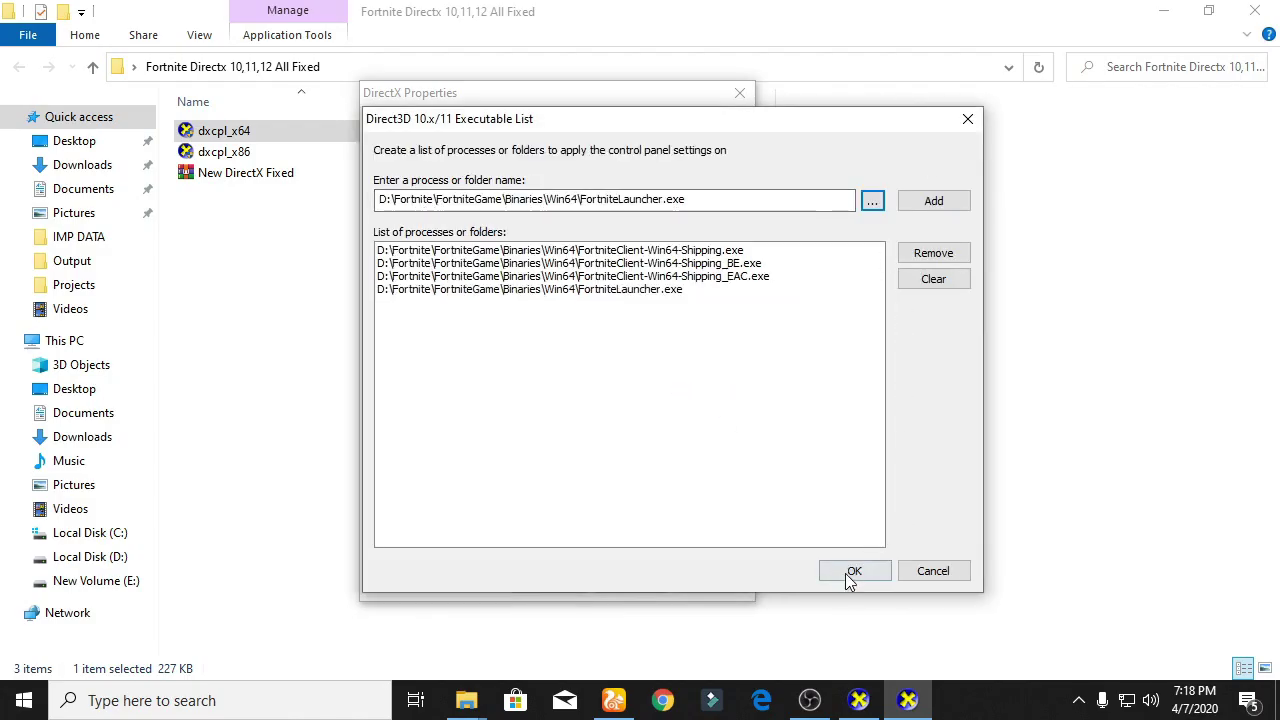
{"action": "left_click", "coordinate": [853, 572]}
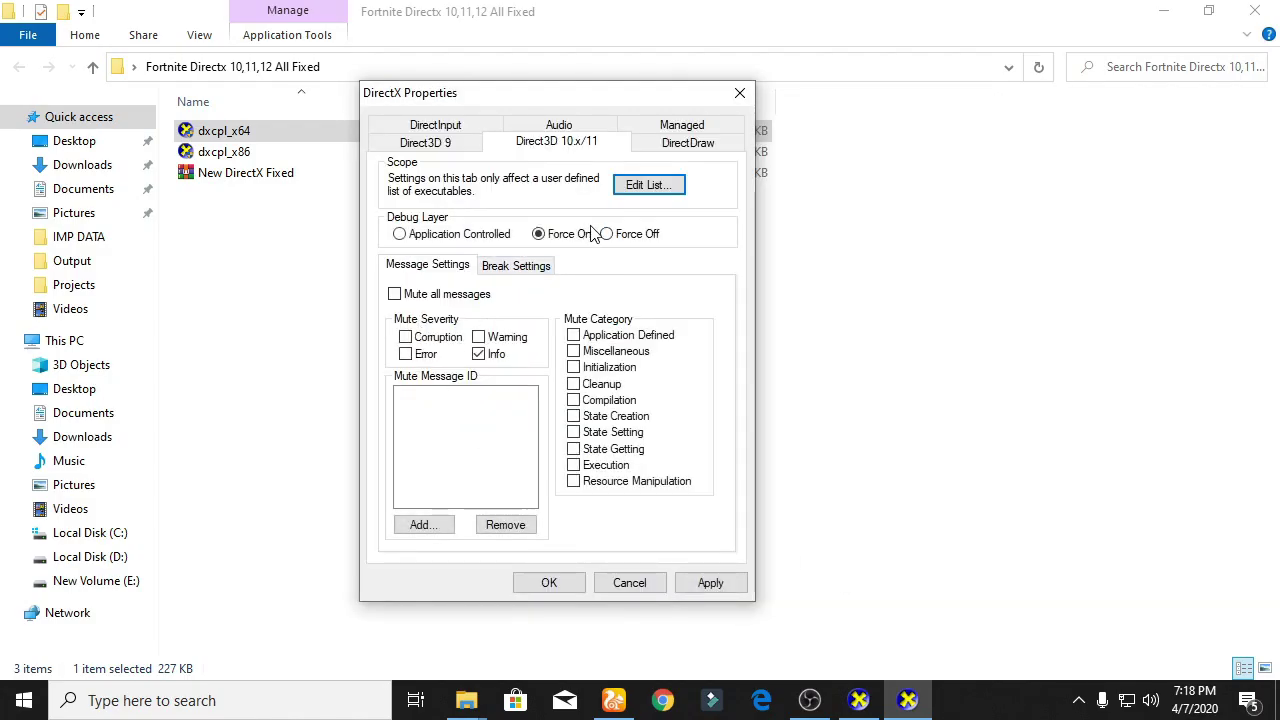
Check the Direct3D 10.x/11 debug layer choice and the Direct3D 9 rasterizer and Maximum Validation options.
{"action": "left_click", "coordinate": [440, 236]}
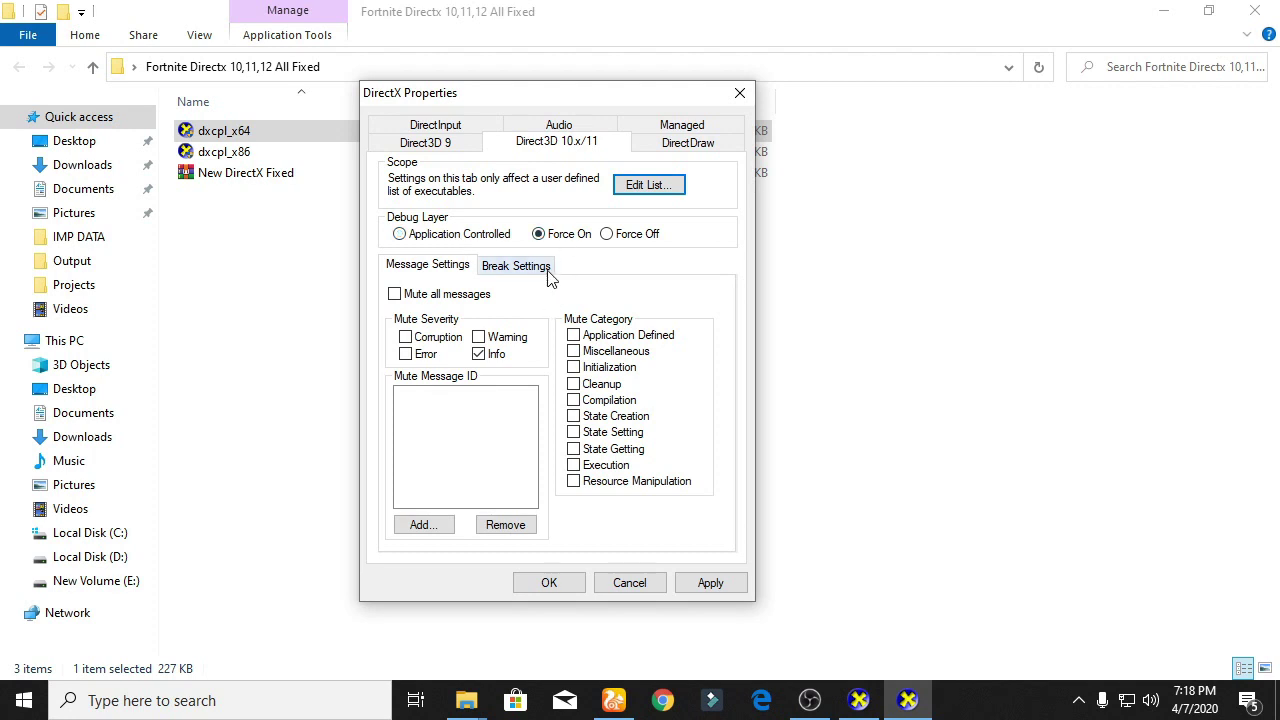
{"action": "left_click", "coordinate": [425, 143]}
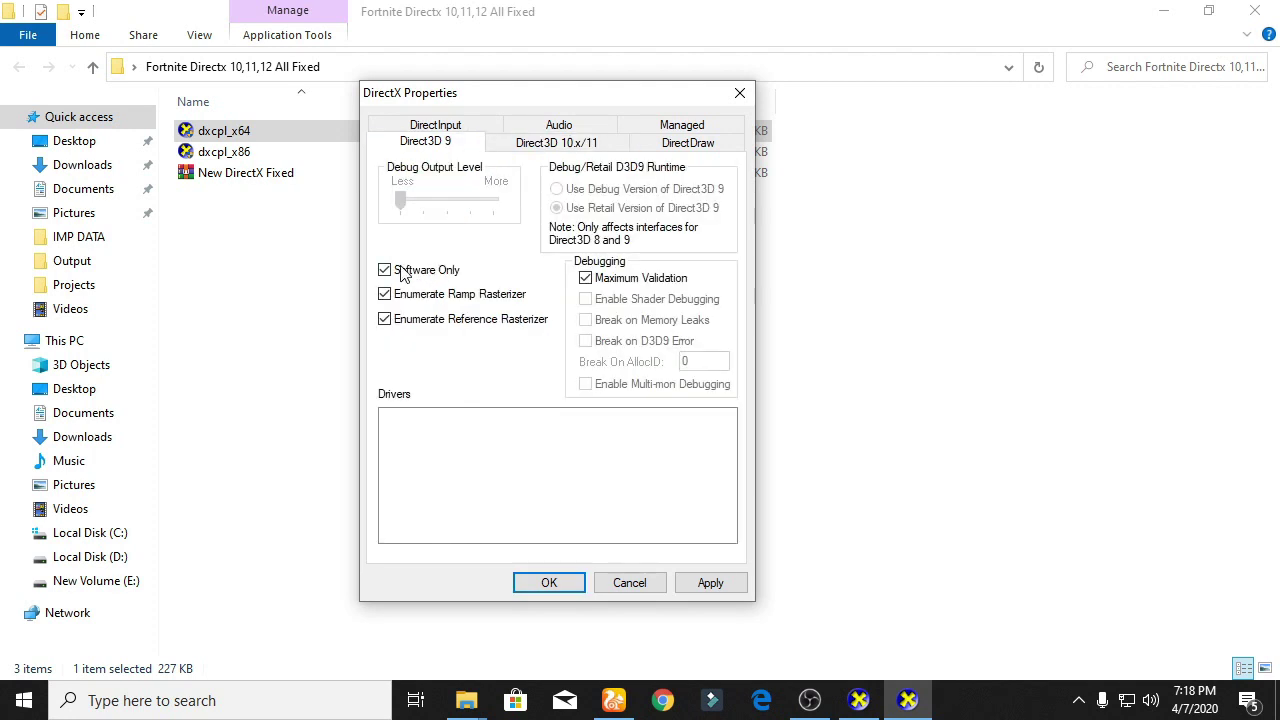
{"action": "left_click", "coordinate": [438, 299]}
{"action": "left_click", "coordinate": [452, 320]}
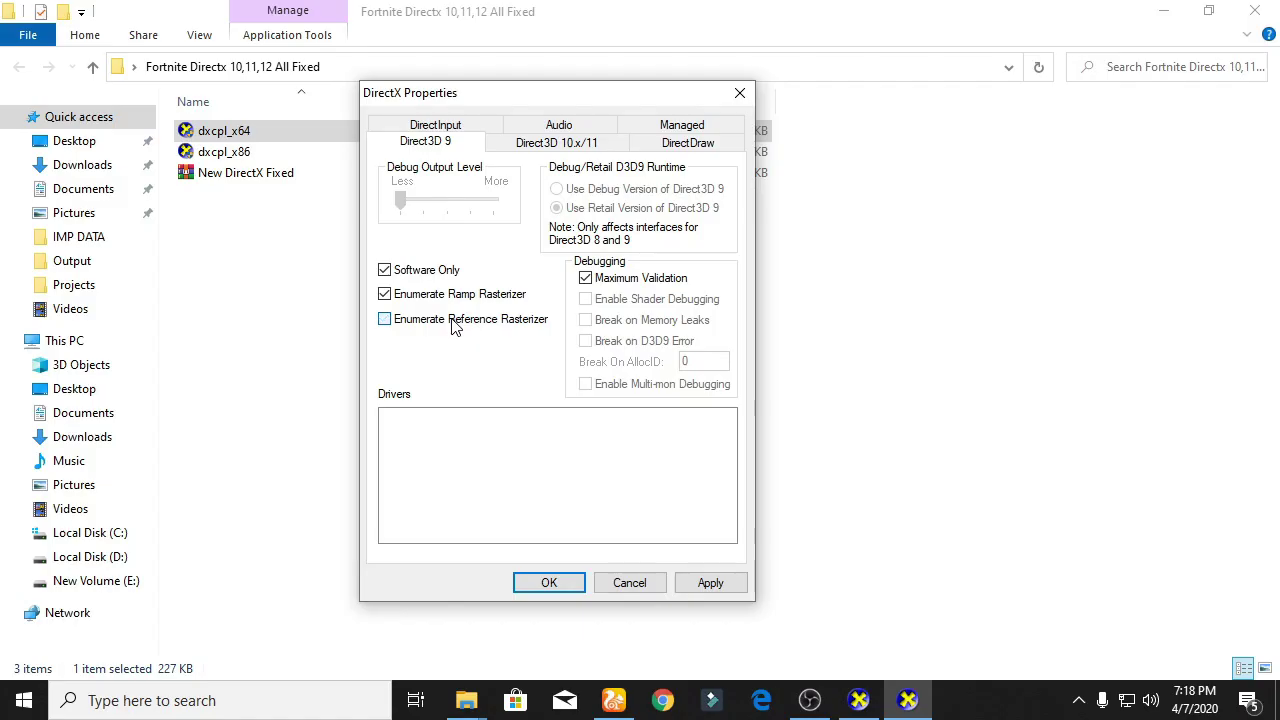
{"action": "left_click", "coordinate": [604, 280]}
Select the 1280x720x32 DirectDraw mode with the Default forced refresh rate and accept the DirectDraw advanced settings.
{"action": "left_click", "coordinate": [700, 142]}
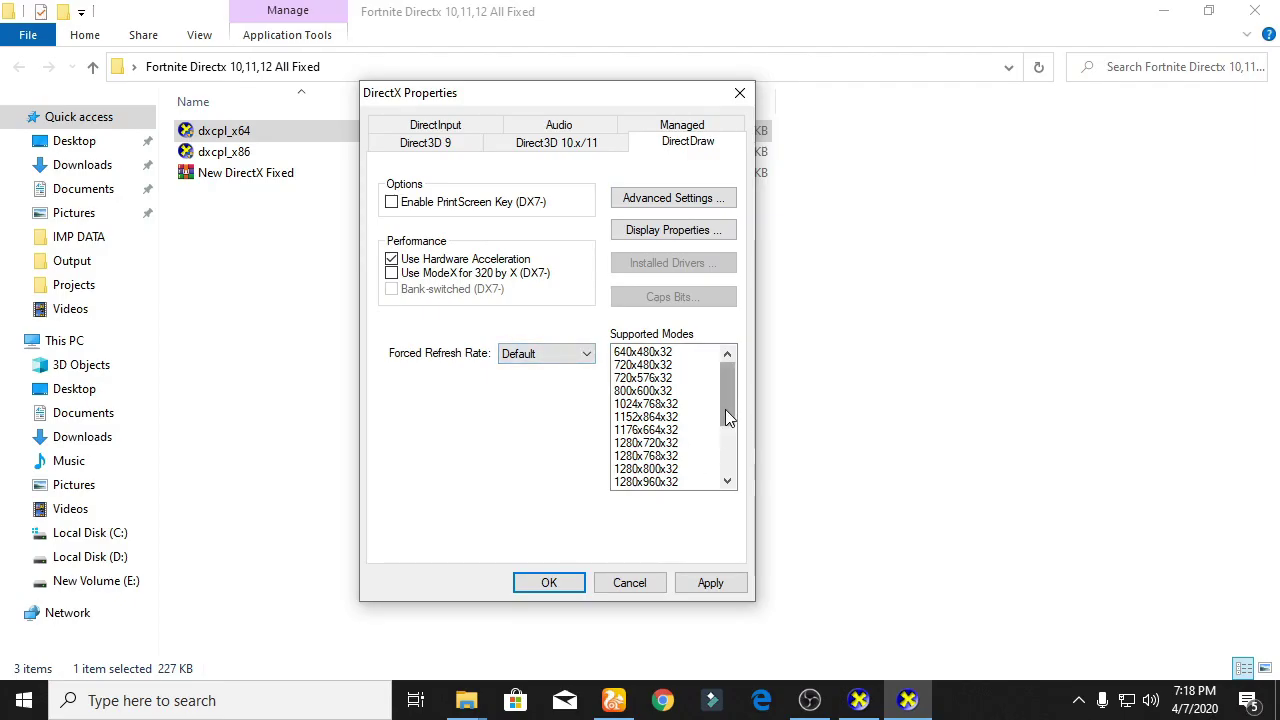
{"action": "left_click_drag", "start_coordinate": [726, 410], "coordinate": [726, 420]}
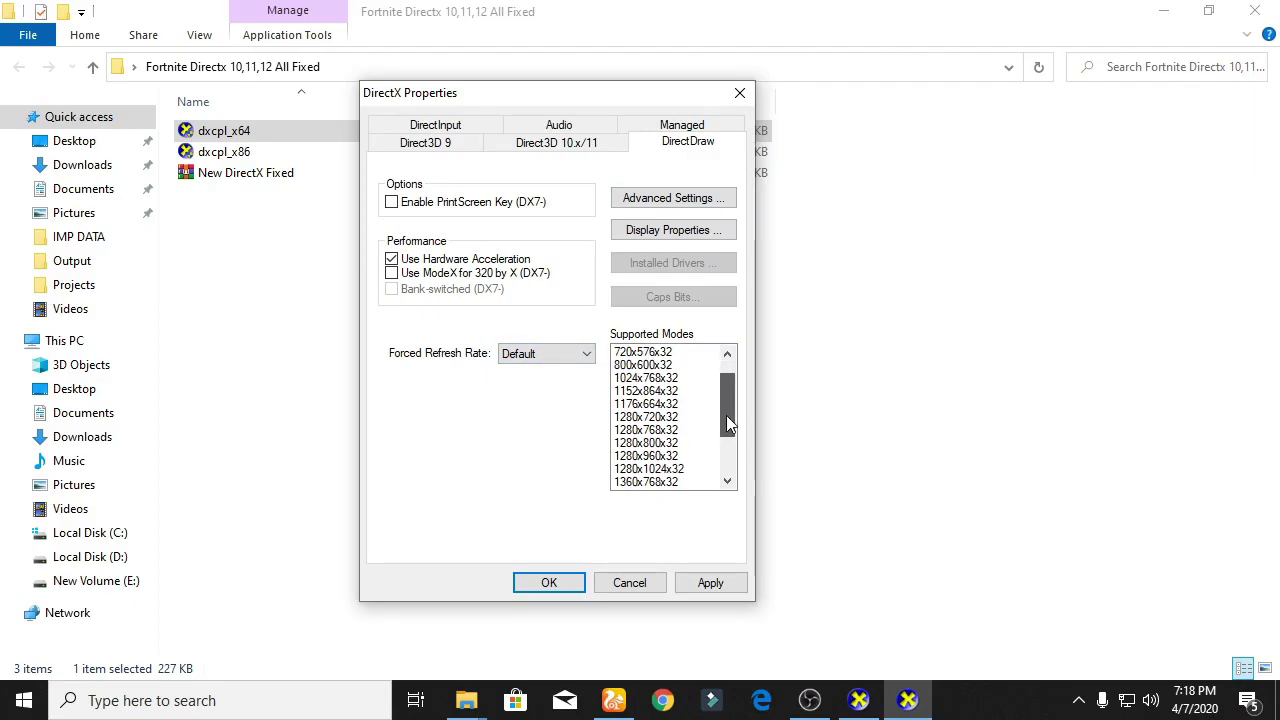
{"action": "left_click", "coordinate": [665, 420]}
{"action": "left_click", "coordinate": [586, 353]}
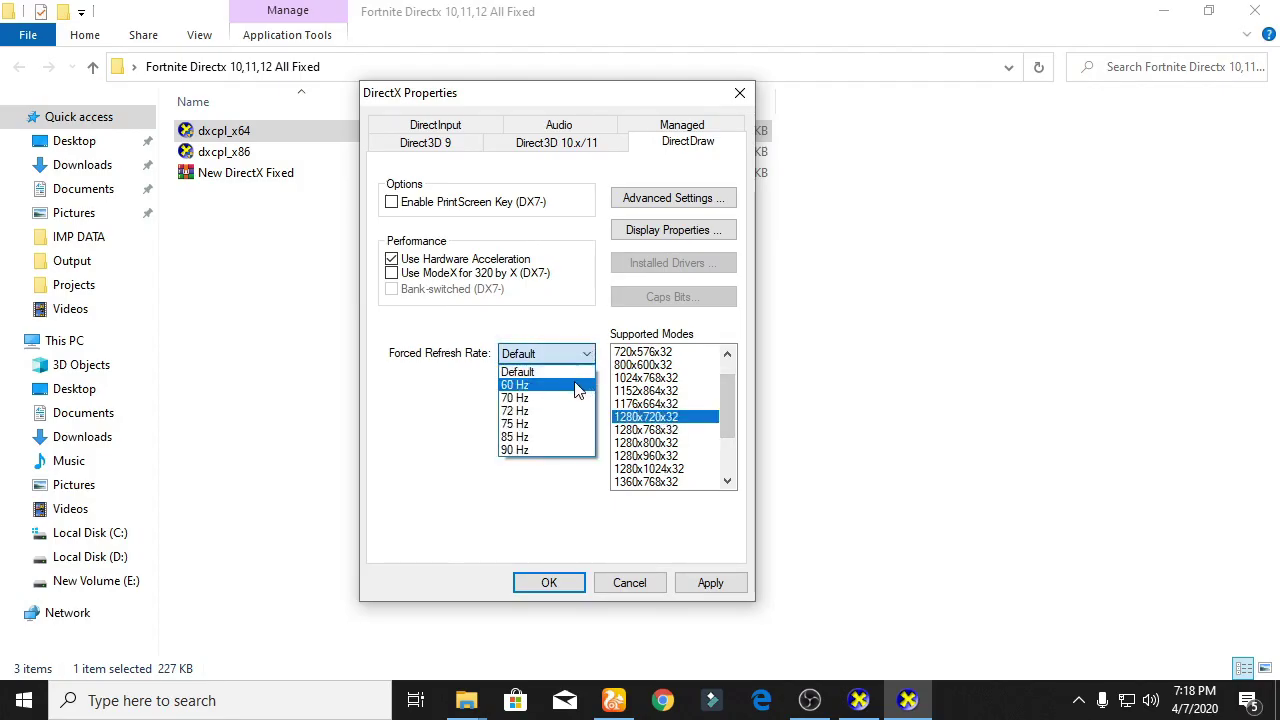
{"action": "left_click", "coordinate": [560, 372]}
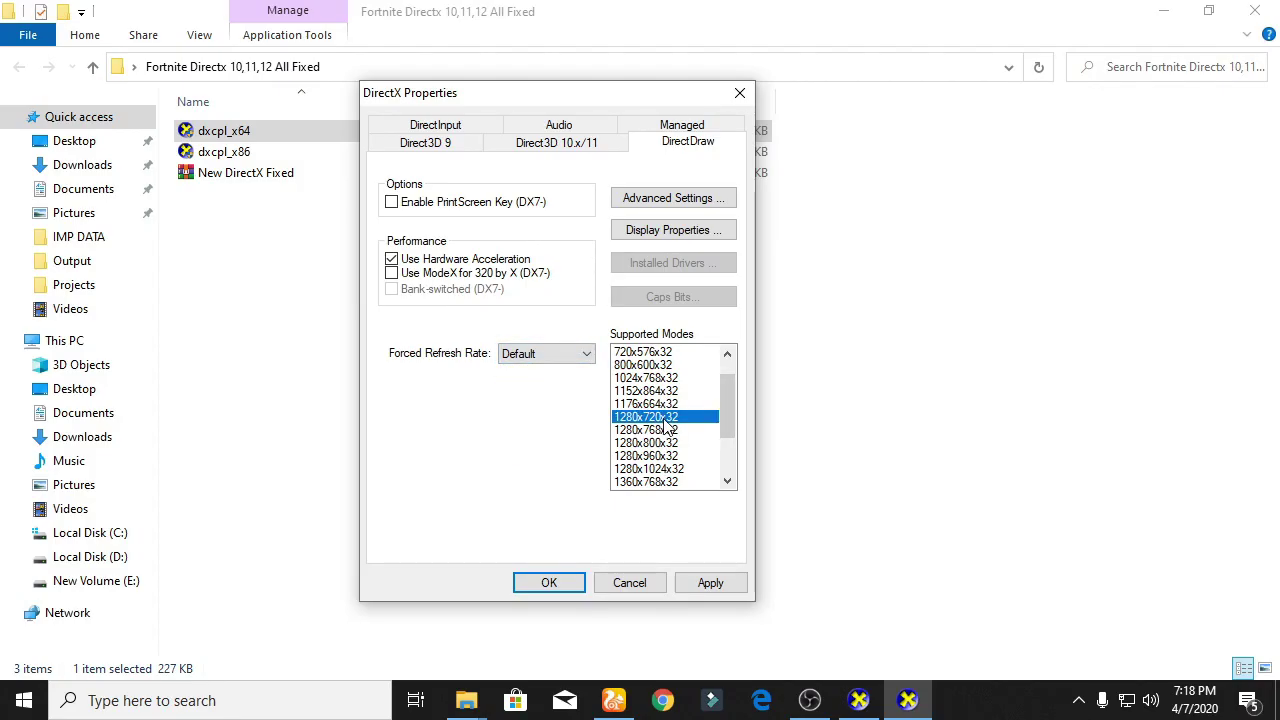
{"action": "left_click", "coordinate": [700, 200]}
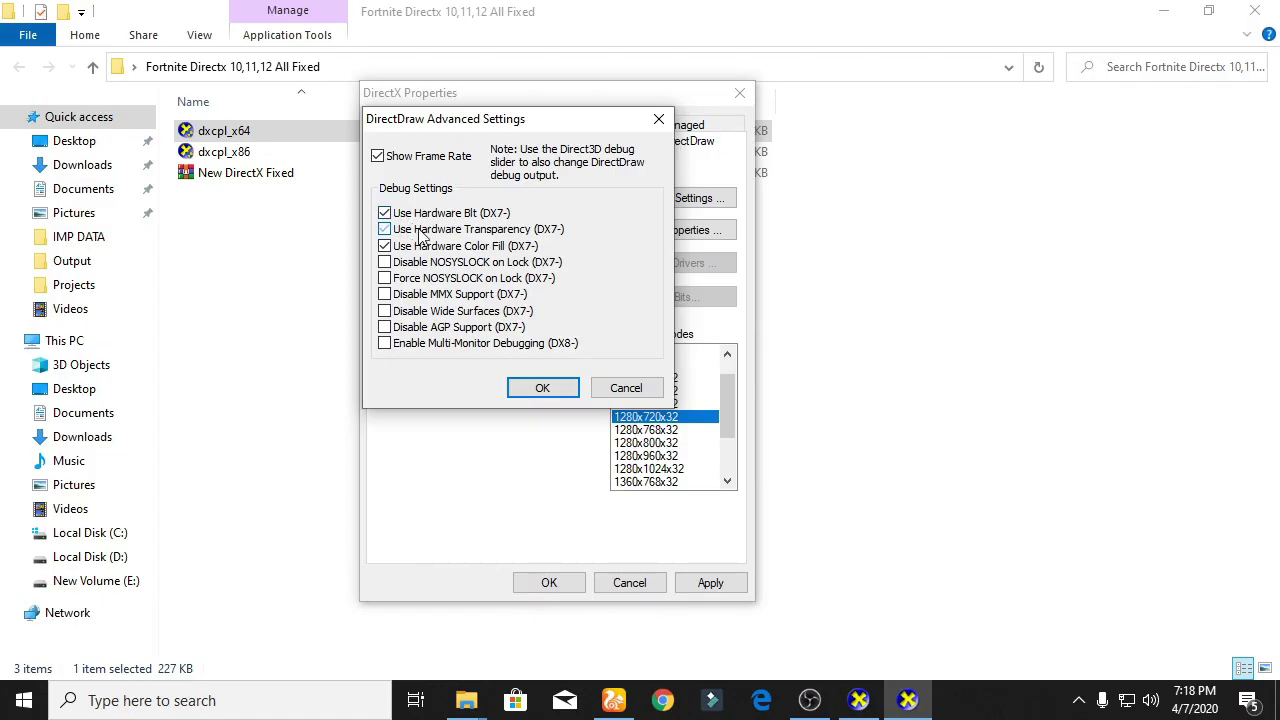
{"action": "left_click", "coordinate": [550, 390]}
Review the Managed, Audio and DirectInput settings in DirectX Properties.
{"action": "left_click", "coordinate": [695, 133]}
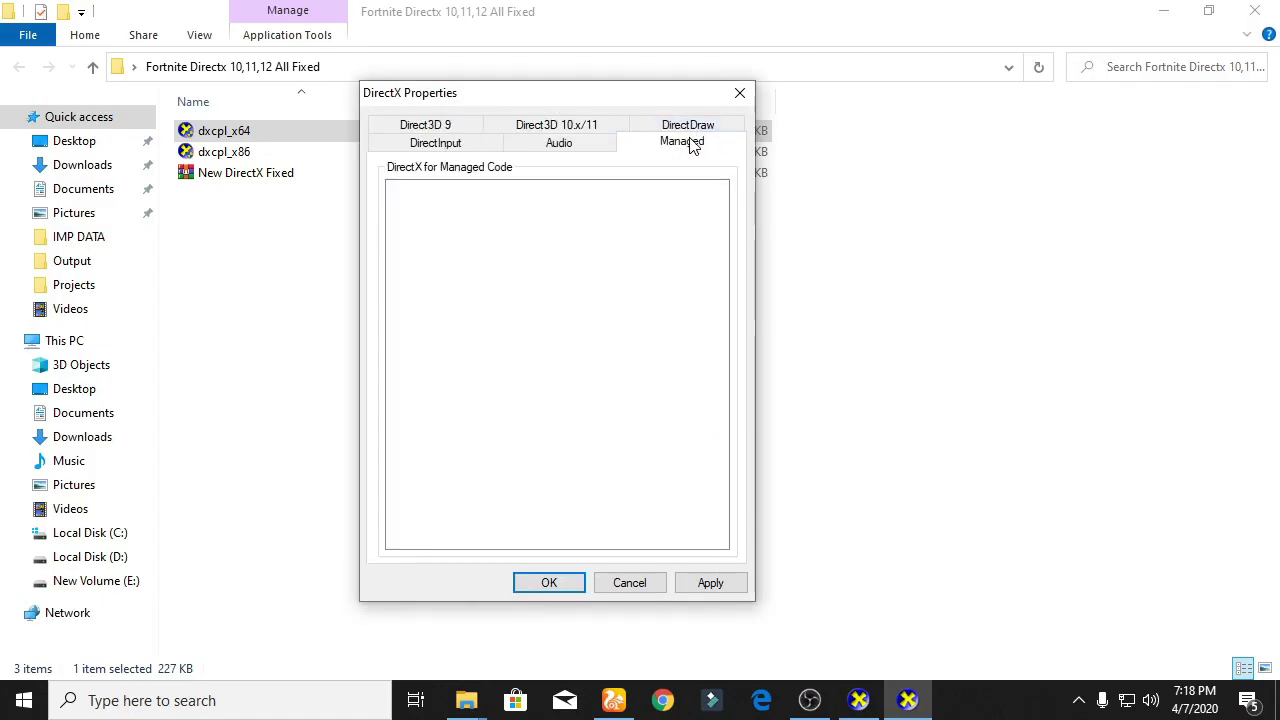
{"action": "left_click", "coordinate": [585, 145]}
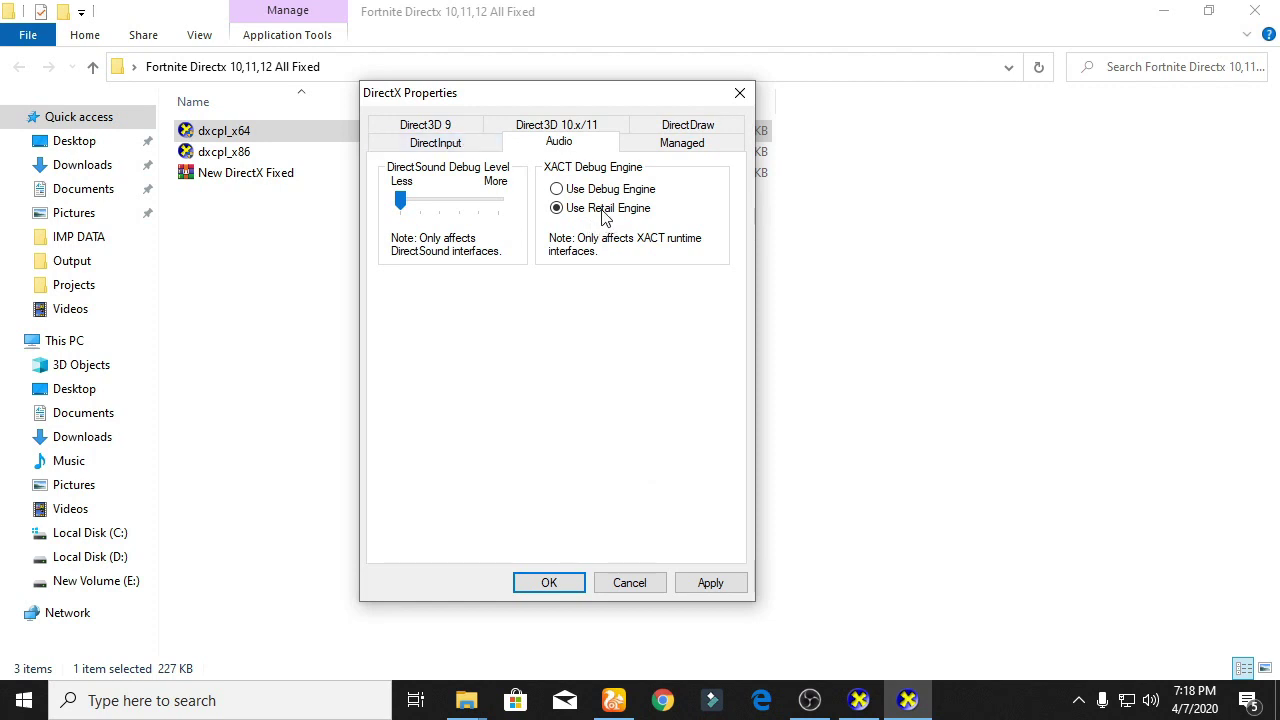
{"action": "left_click", "coordinate": [471, 145]}
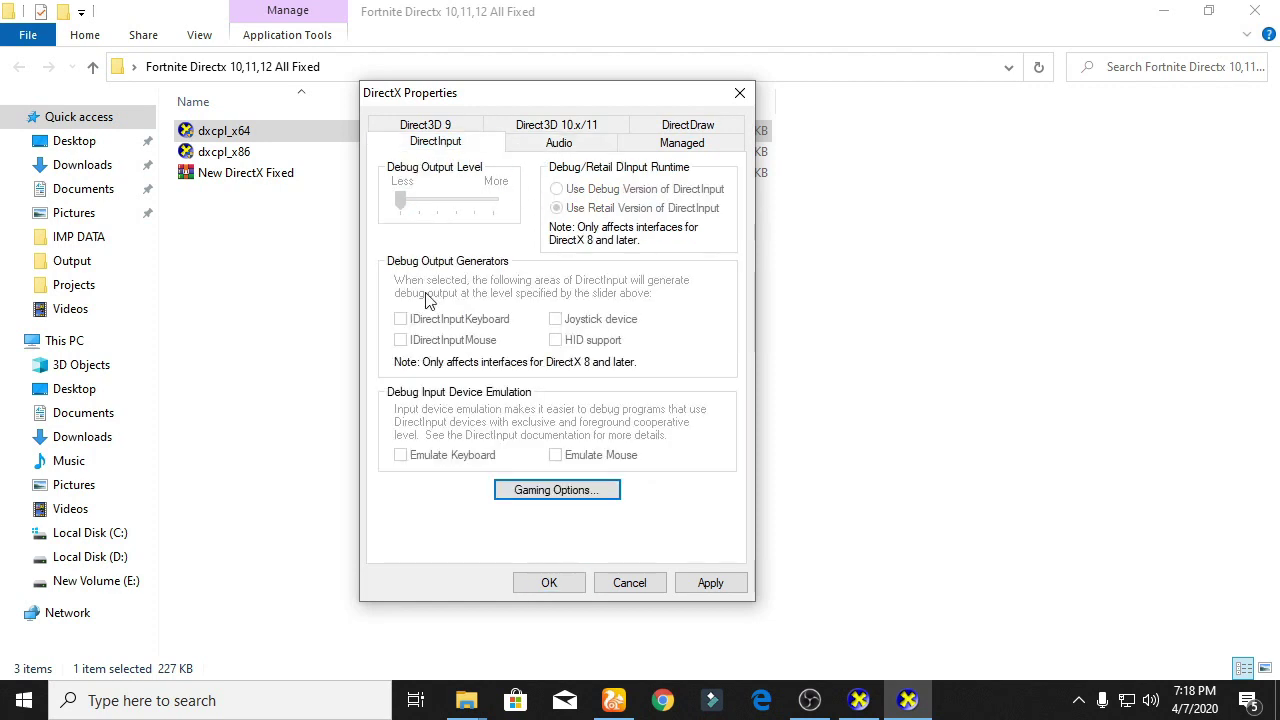
Set the preferred device for older programs to (none) in the advanced game controller settings and accept both dialogs.
{"action": "left_click", "coordinate": [591, 497]}
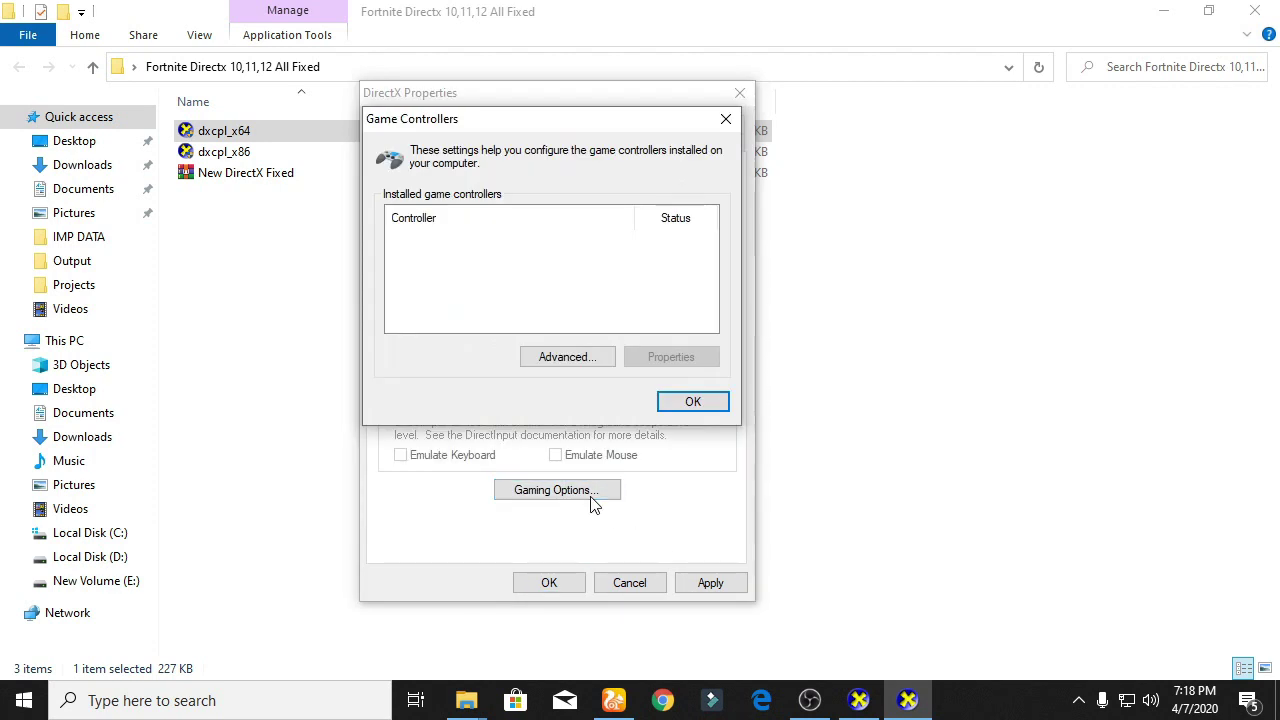
{"action": "left_click", "coordinate": [600, 357]}
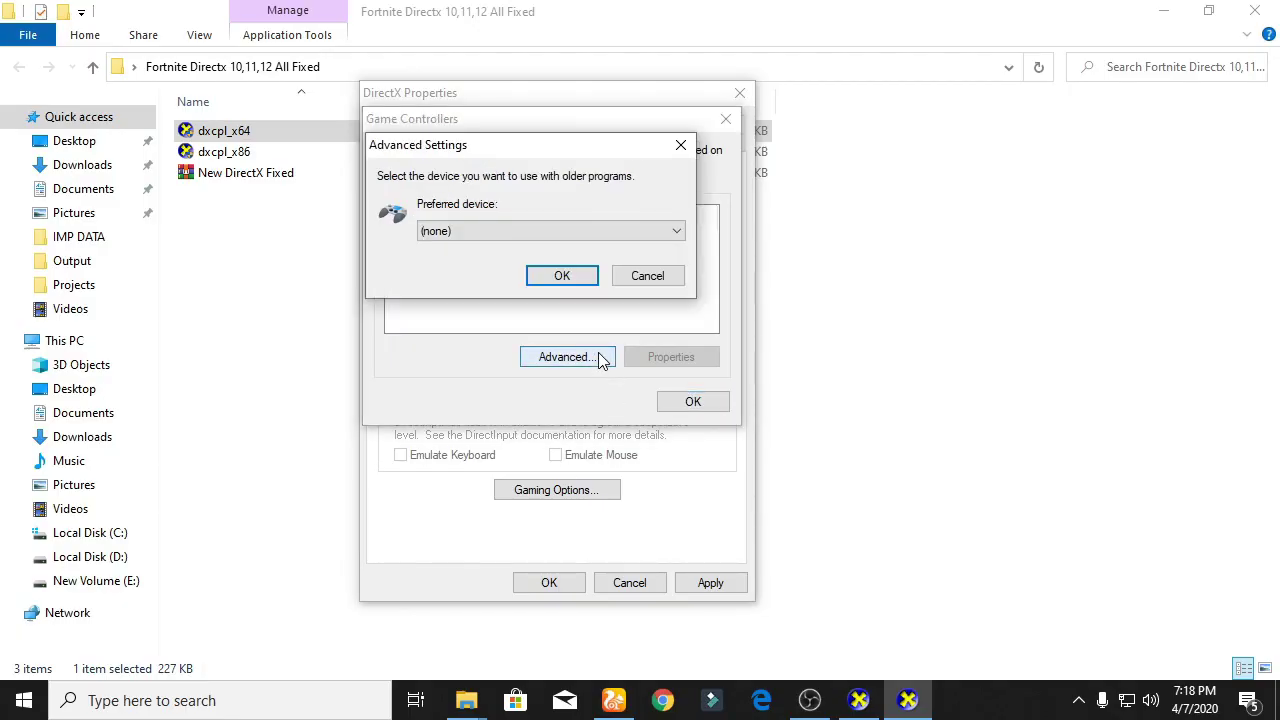
{"action": "left_click", "coordinate": [596, 230]}
{"action": "left_click", "coordinate": [485, 250]}
{"action": "left_click", "coordinate": [578, 277]}
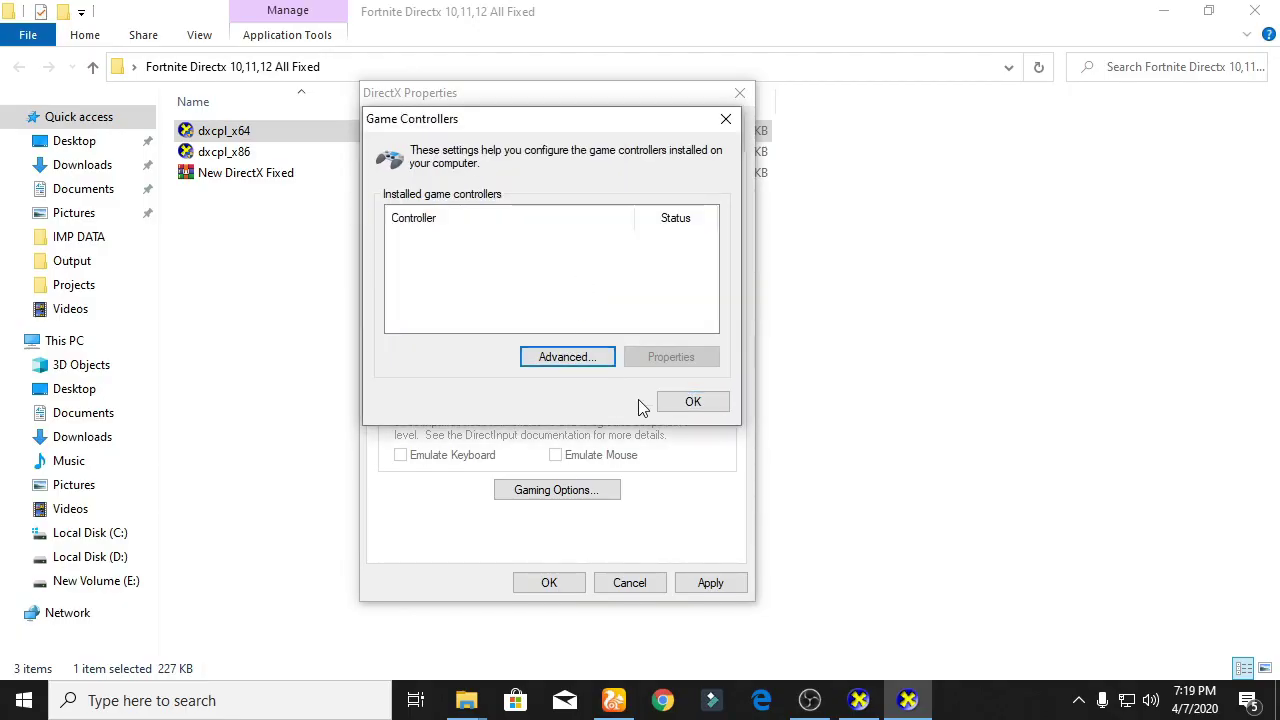
{"action": "left_click", "coordinate": [690, 404]}
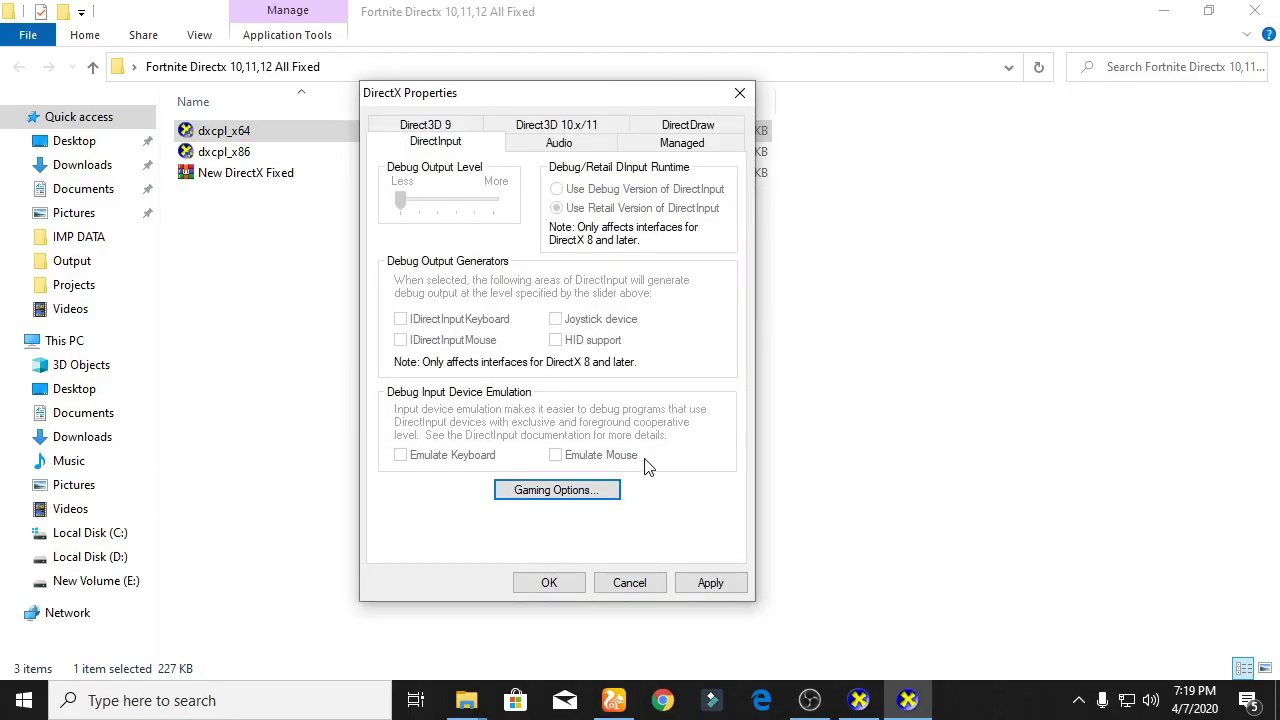
Recheck the DirectX Properties pages, ending with Direct3D 9, and apply the settings and close the dialog.
{"action": "left_click", "coordinate": [552, 147]}
{"action": "left_click", "coordinate": [678, 147]}
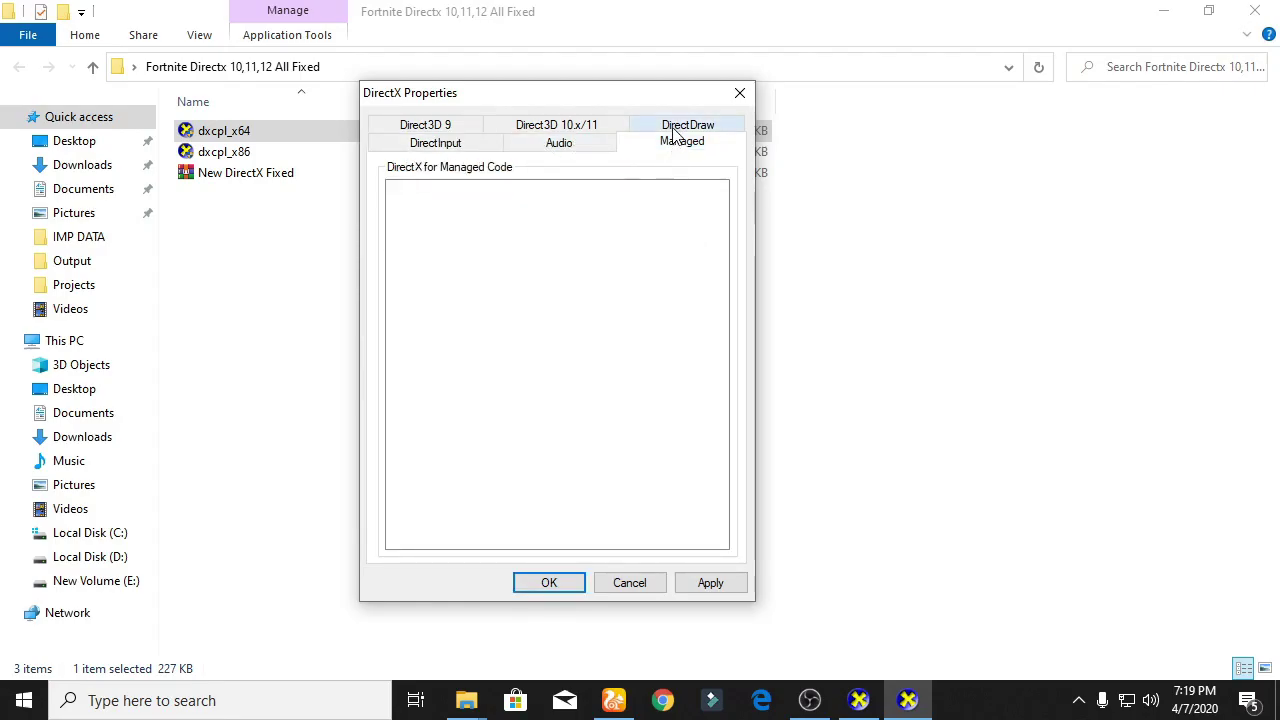
{"action": "left_click", "coordinate": [676, 133]}
{"action": "left_click", "coordinate": [603, 150]}
{"action": "left_click", "coordinate": [456, 145]}
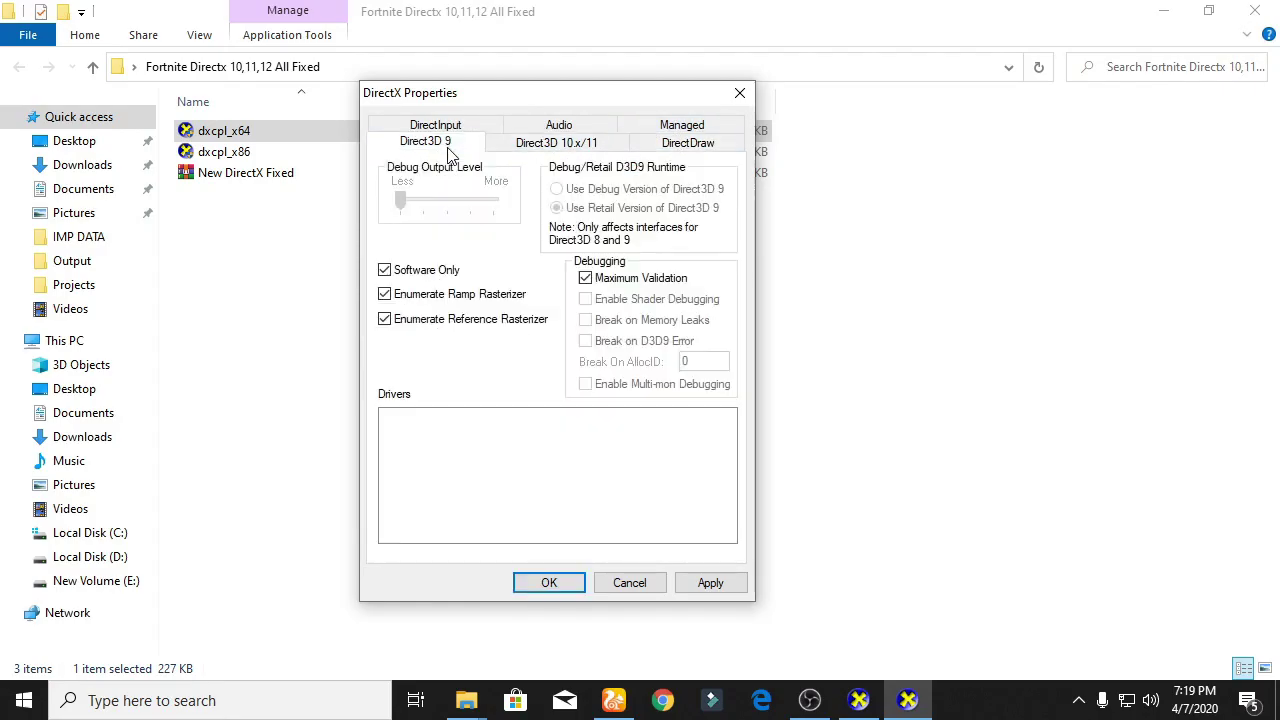
{"action": "left_click", "coordinate": [721, 588]}
{"action": "left_click", "coordinate": [560, 581]}
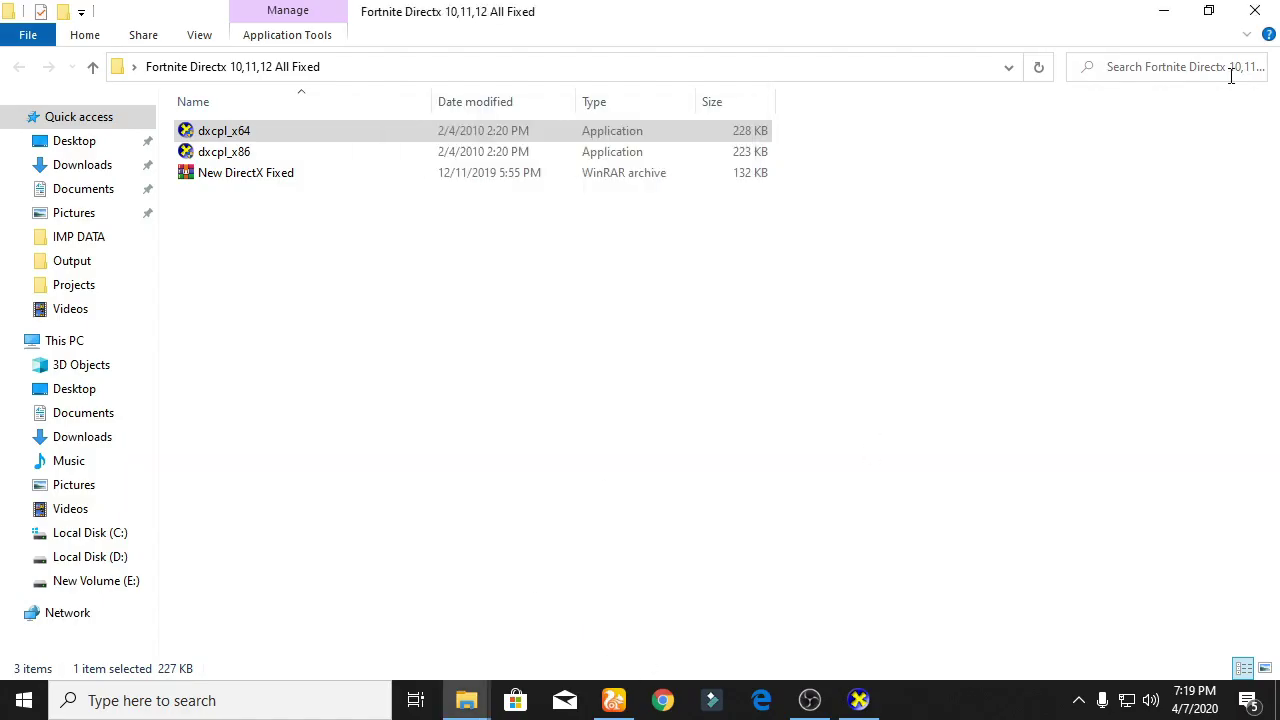
Minimize the Fortnite Directx 10,11,12 All Fixed folder window and refresh the desktop.
{"action": "left_click", "coordinate": [1163, 11]}
{"action": "right_click", "coordinate": [676, 257]}
{"action": "left_click", "coordinate": [729, 312]}
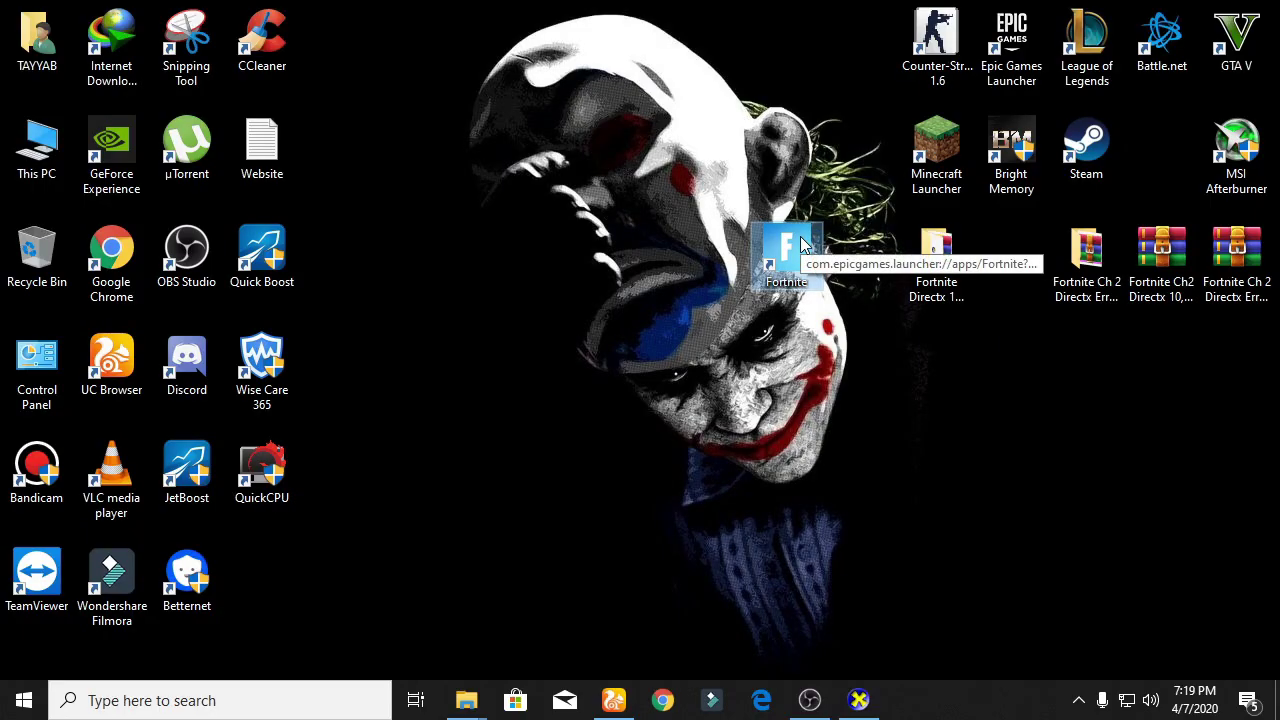
Launch Fortnite from its desktop shortcut and check its process in Task Manager while the game loads.
{"action": "double_click", "coordinate": [800, 245]}
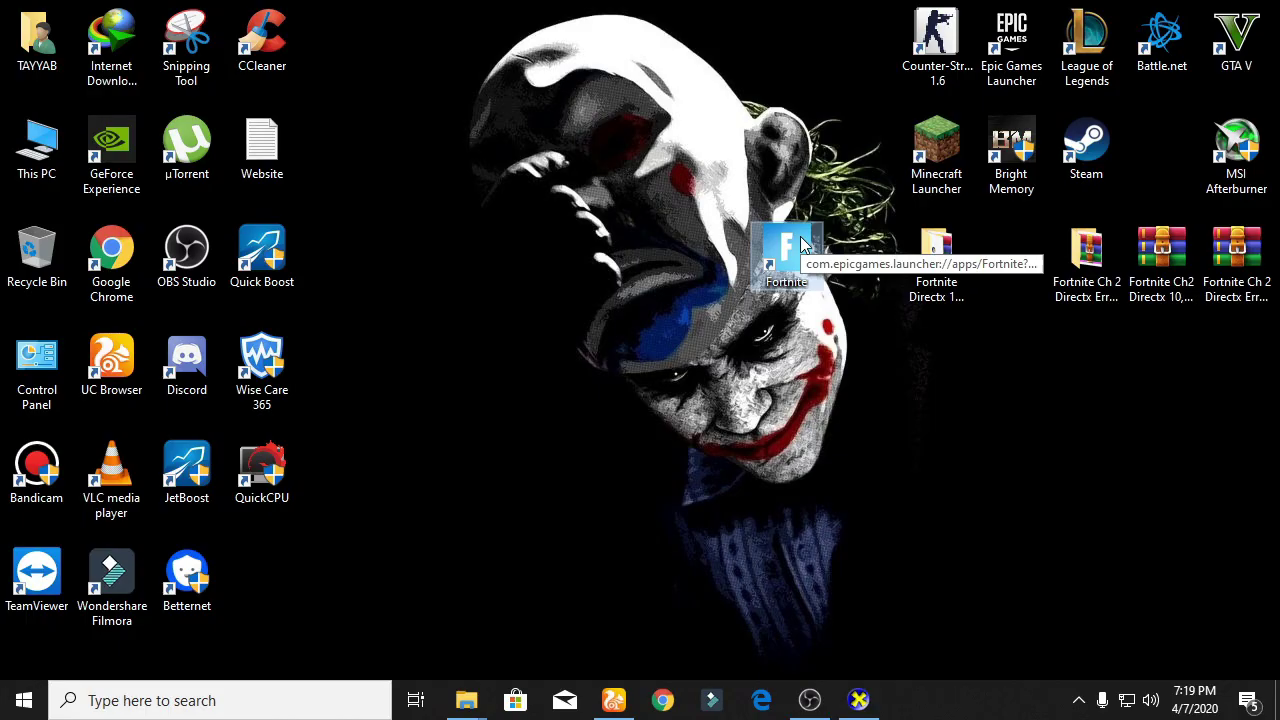
{"action": "double_click", "coordinate": [800, 245]}
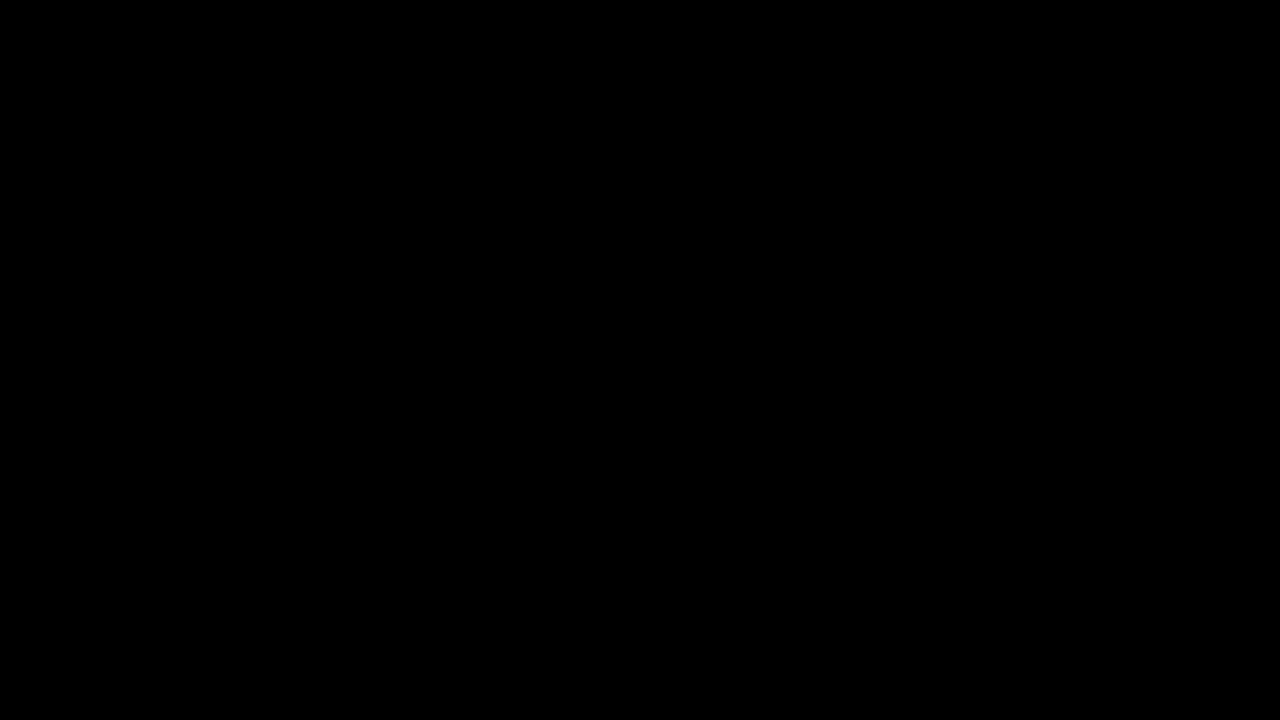
{"action": "key", "text": "ctrl+shift+Escape"}
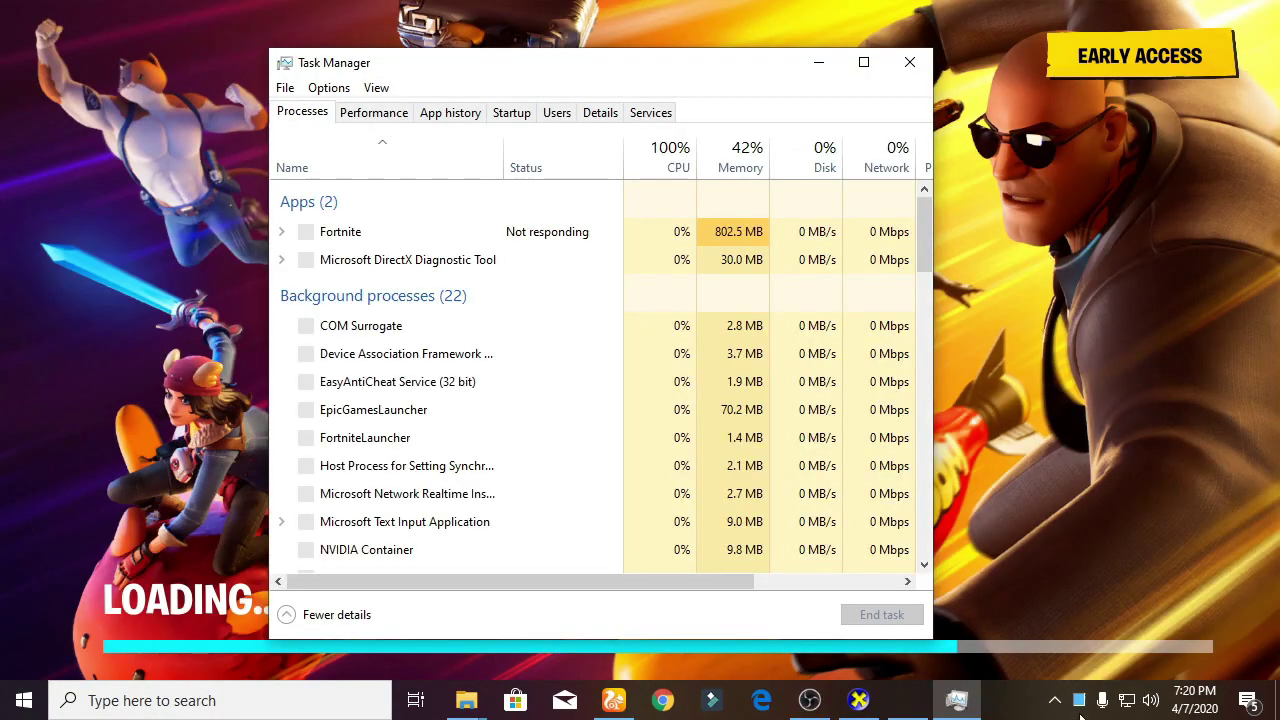
{"action": "left_click", "coordinate": [1055, 703]}
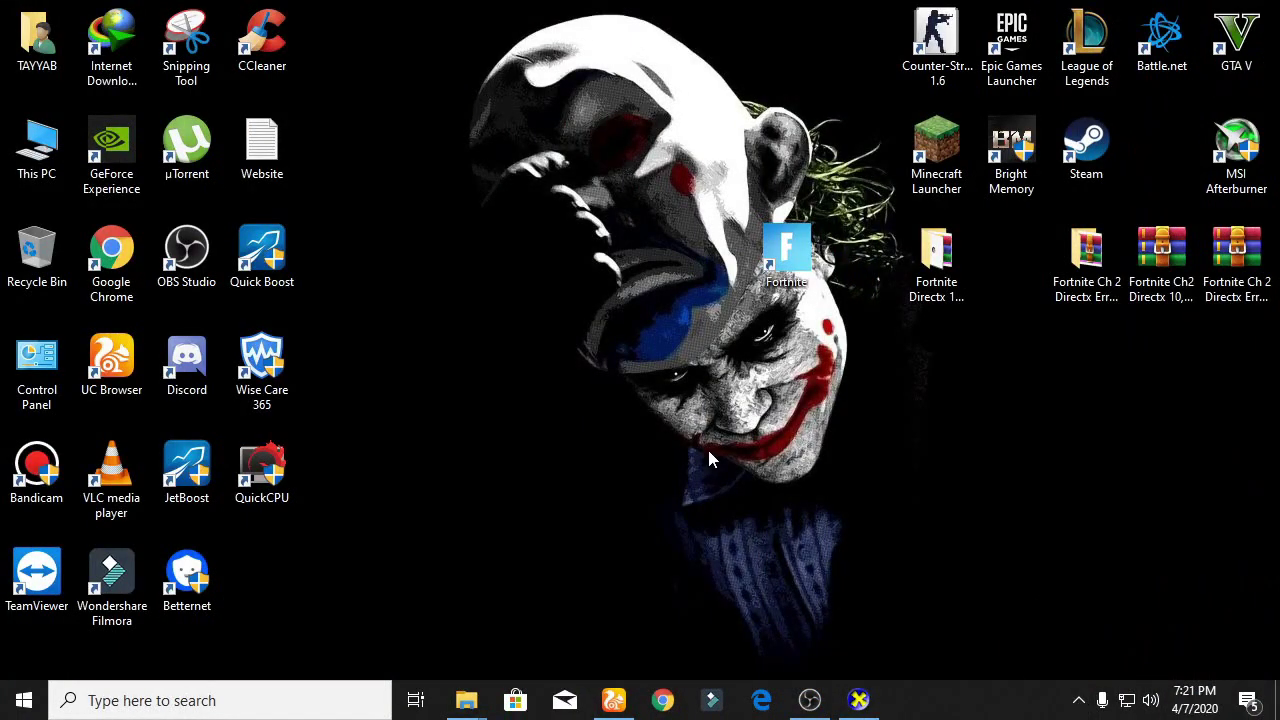
Move the Fortnite Ch 2 Directx Error Fix archive to a free spot below the desktop folders and extract it there.
{"action": "right_click", "coordinate": [535, 280]}
{"action": "left_click", "coordinate": [609, 331]}
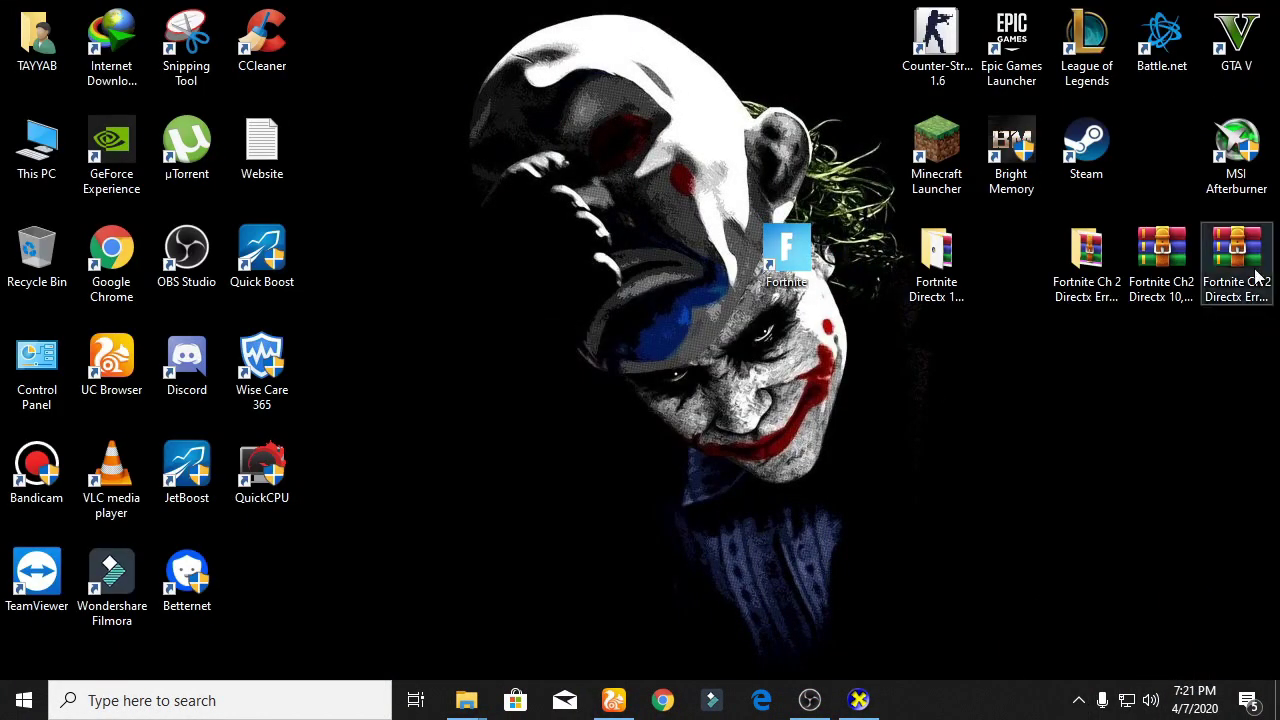
{"action": "left_click_drag", "start_coordinate": [1237, 262], "coordinate": [1005, 388]}
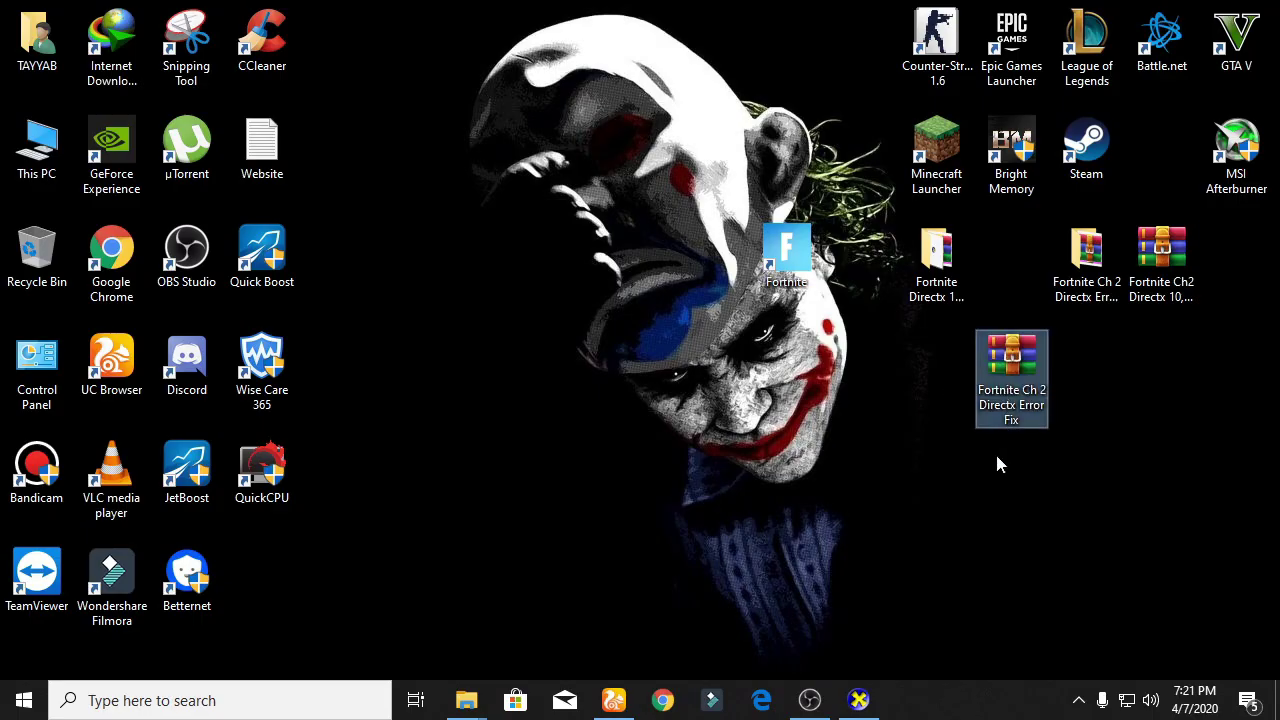
{"action": "right_click", "coordinate": [1022, 366]}
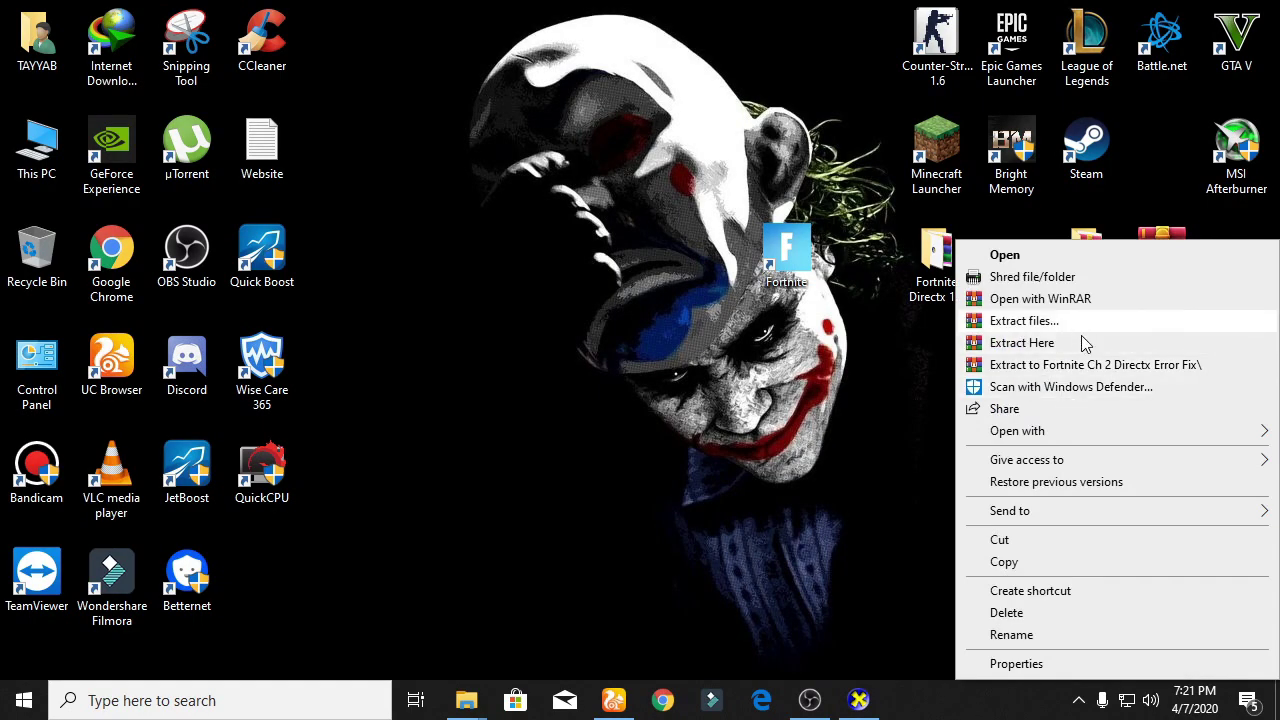
{"action": "left_click", "coordinate": [1085, 343]}
{"action": "left_click", "coordinate": [623, 454]}
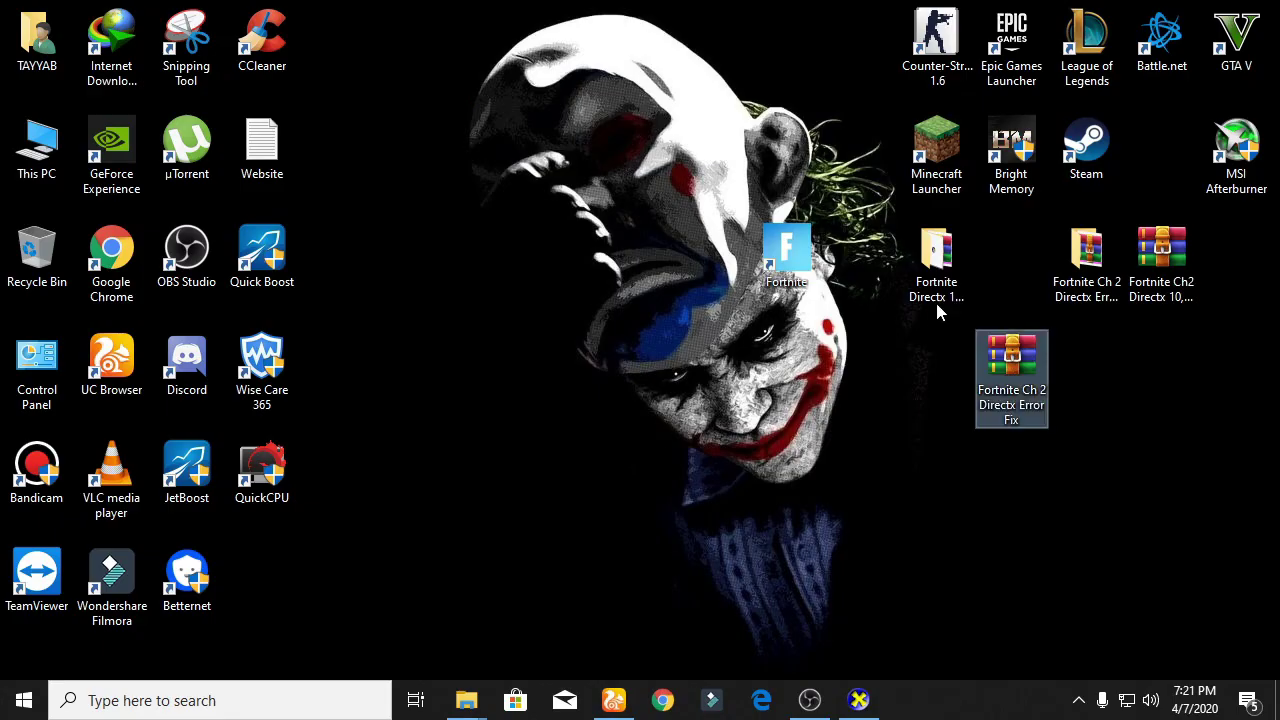
Place the Fortnite Ch 2 Directx Error Fix folder directly above its archive and open it in a maximized window.
{"action": "left_click_drag", "start_coordinate": [1086, 255], "coordinate": [995, 262]}
{"action": "double_click", "coordinate": [995, 262]}
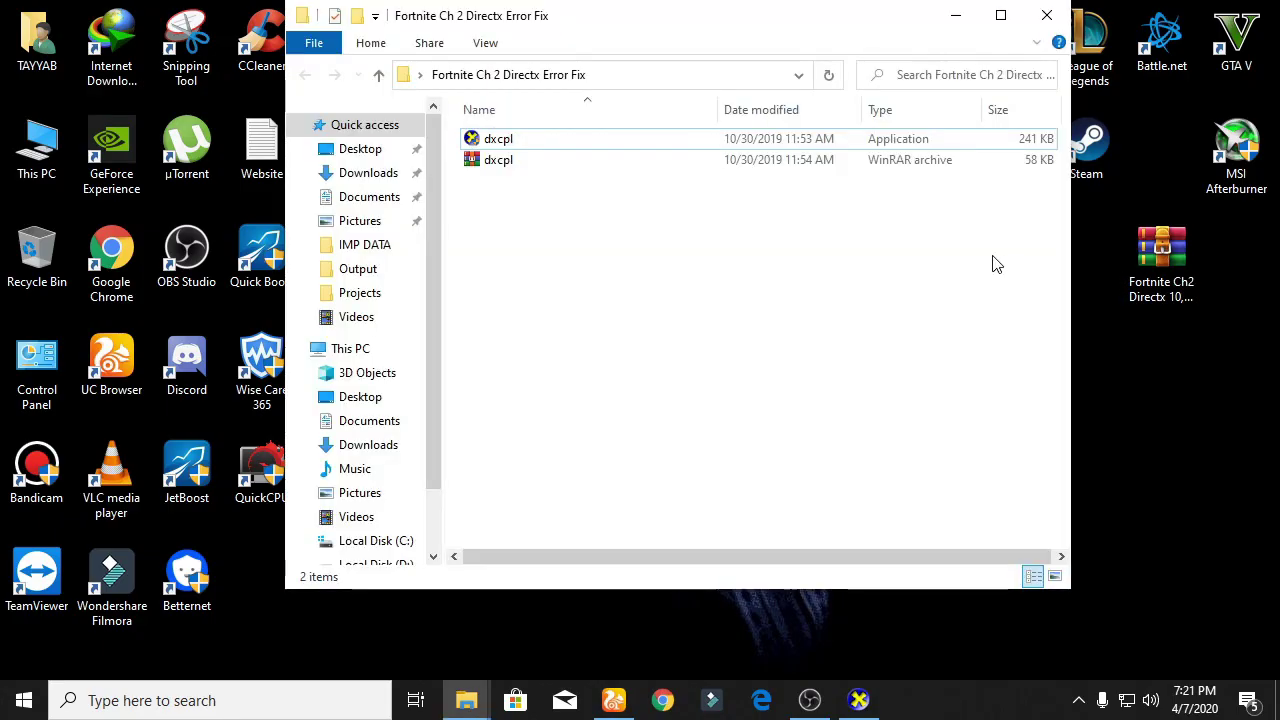
{"action": "left_click", "coordinate": [999, 16]}
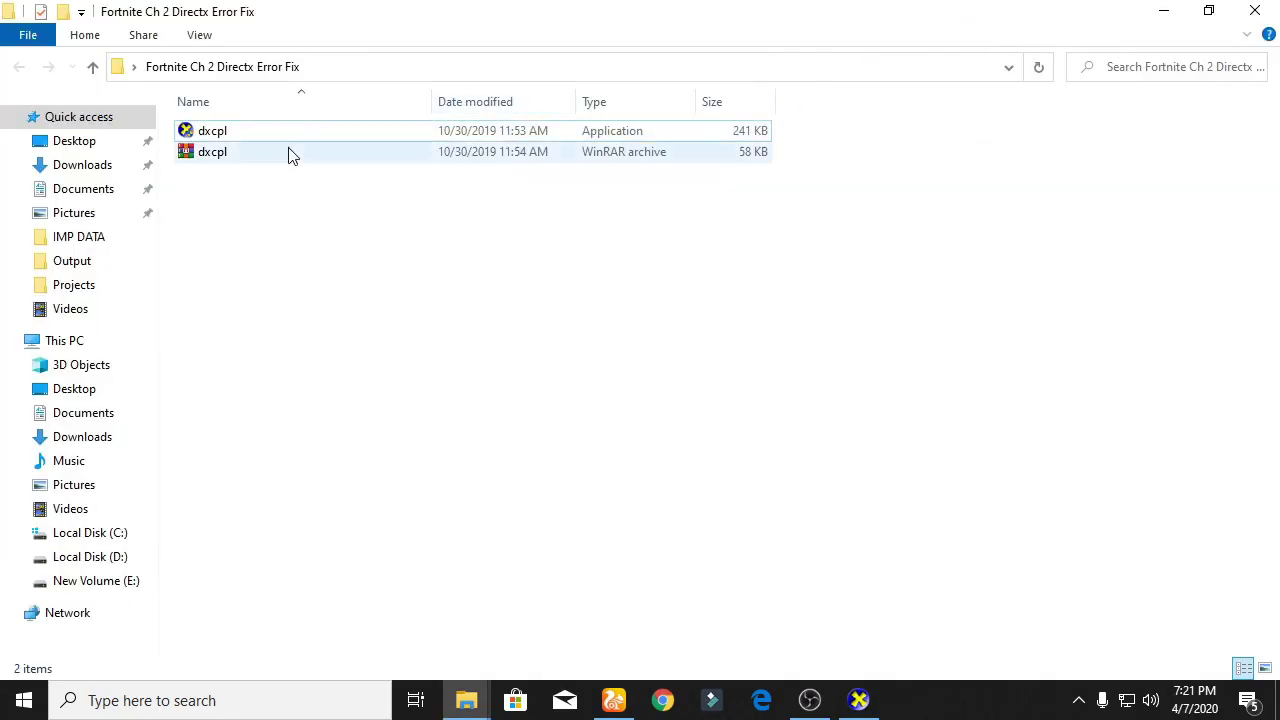
Extract the dxcpl archive into the current folder.
{"action": "right_click", "coordinate": [200, 133]}
{"action": "right_click", "coordinate": [190, 157]}
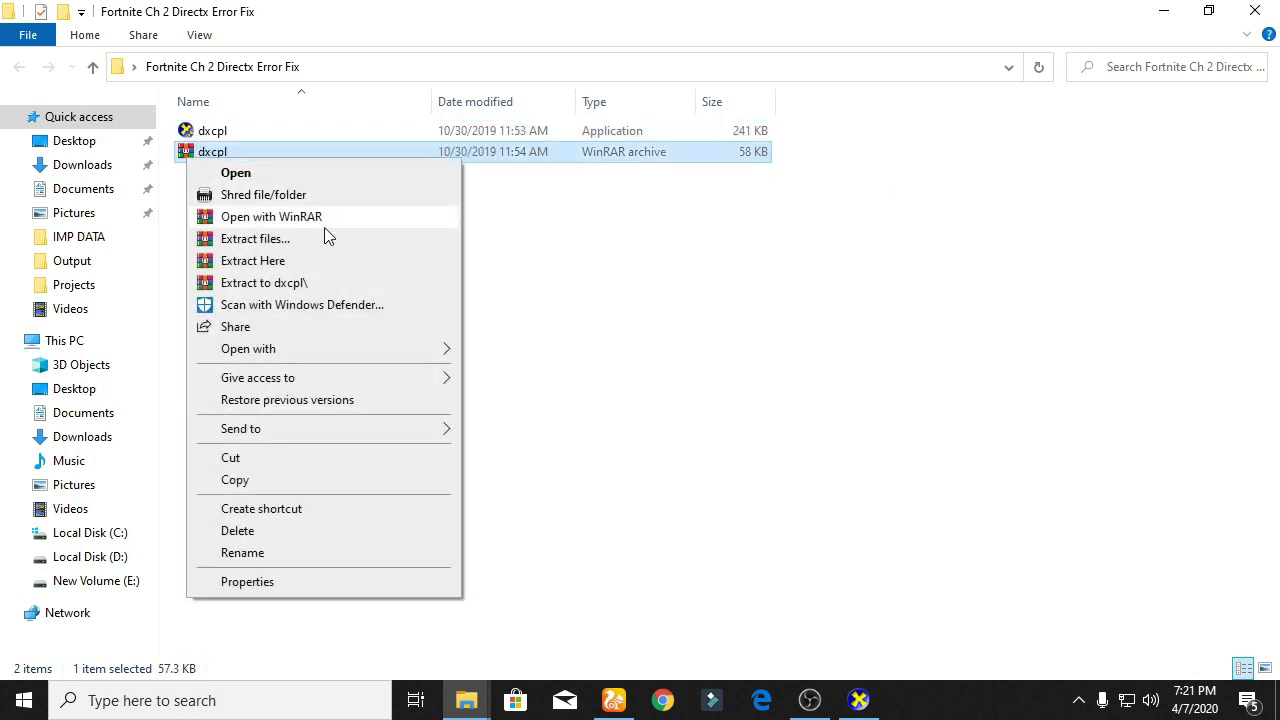
{"action": "left_click", "coordinate": [379, 261]}
{"action": "left_click", "coordinate": [606, 471]}
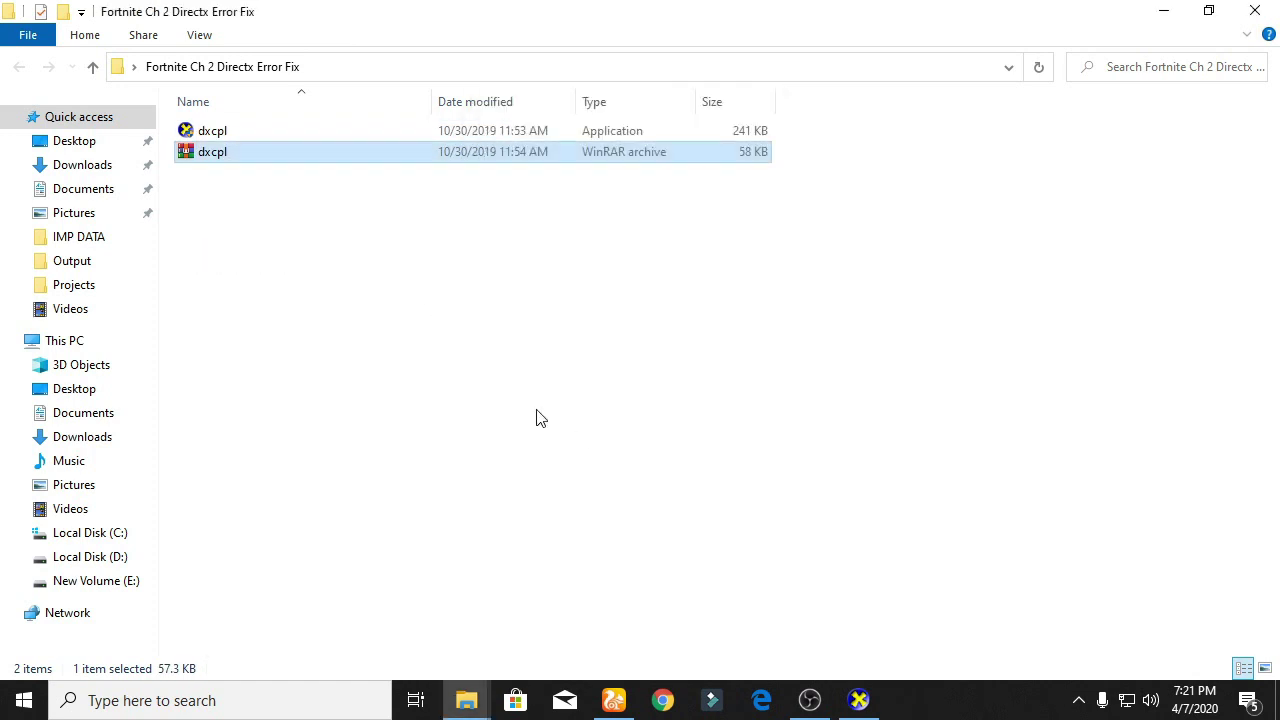
Run the dxcpl application as administrator and clear all entries from its Direct3D 10.x/11.x executable list.
{"action": "left_click", "coordinate": [209, 133]}
{"action": "right_click", "coordinate": [201, 128]}
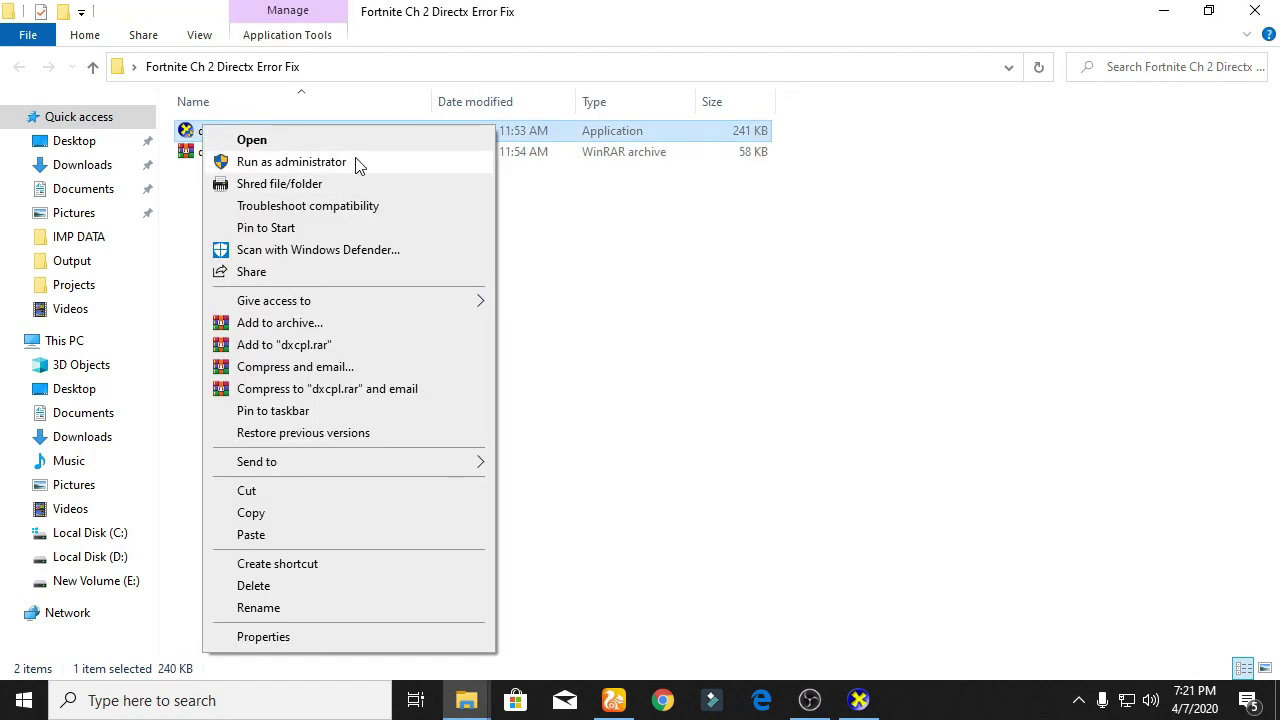
{"action": "left_click", "coordinate": [357, 163]}
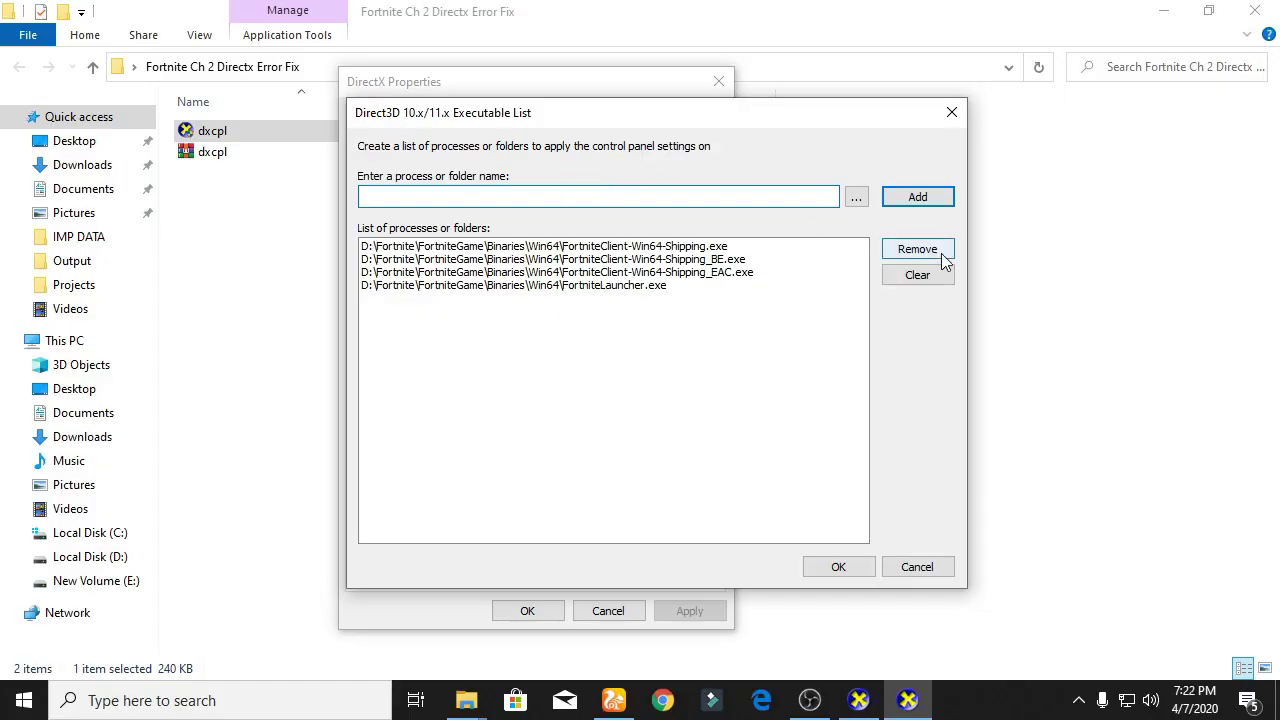
{"action": "left_click", "coordinate": [935, 276]}
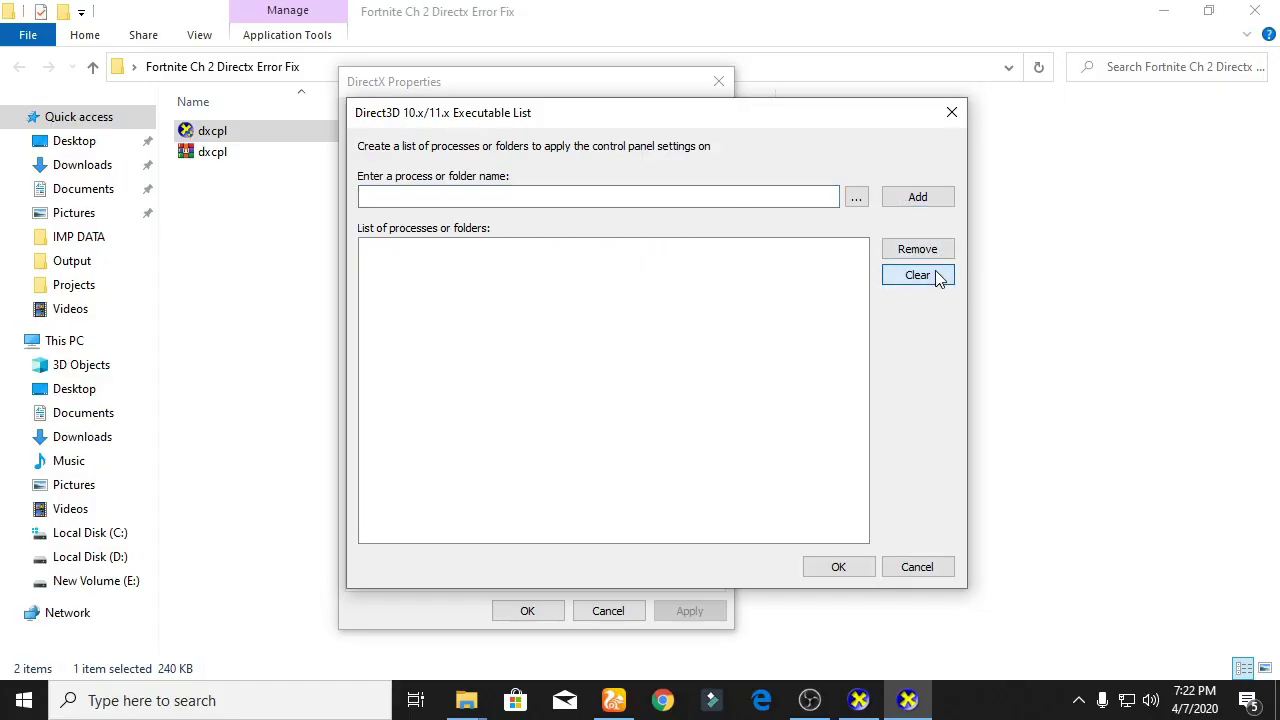
Add FortniteClient-Win64-Shipping from D:\Fortnite\FortniteGame\Binaries\Win64 to the executable list.
{"action": "left_click", "coordinate": [855, 199]}
{"action": "left_click", "coordinate": [447, 515]}
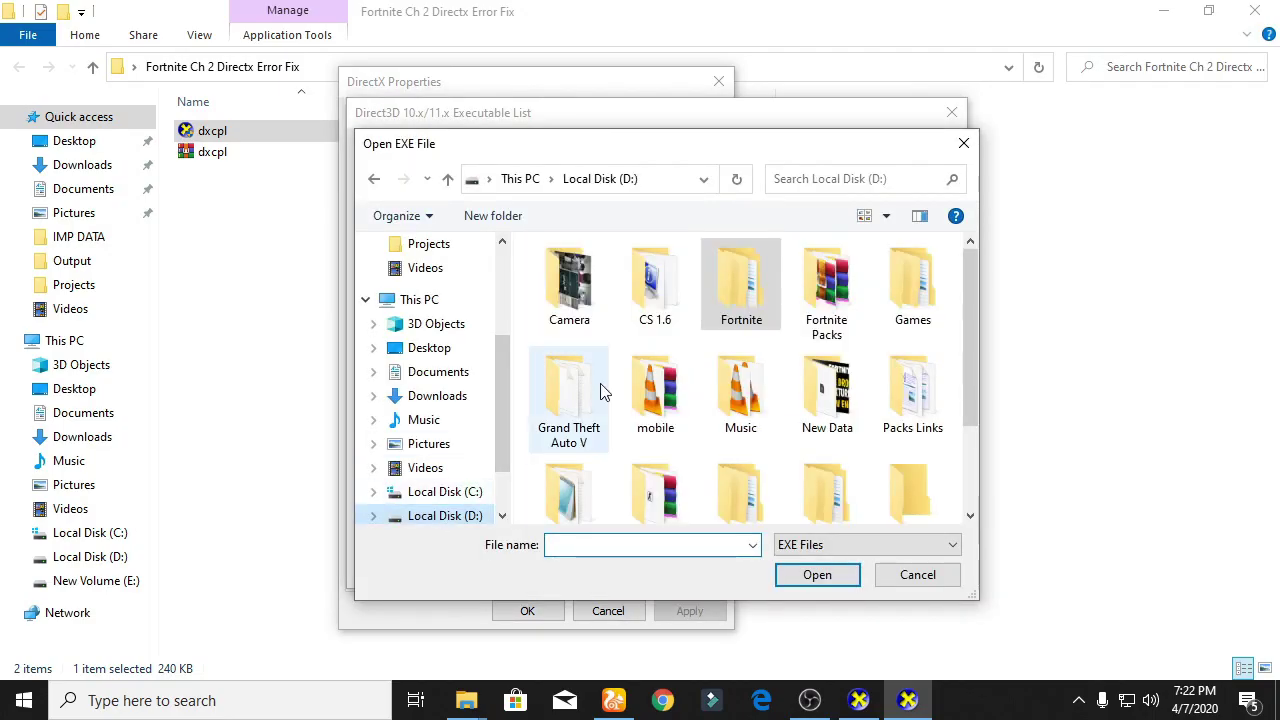
{"action": "double_click", "coordinate": [750, 284]}
{"action": "double_click", "coordinate": [614, 317]}
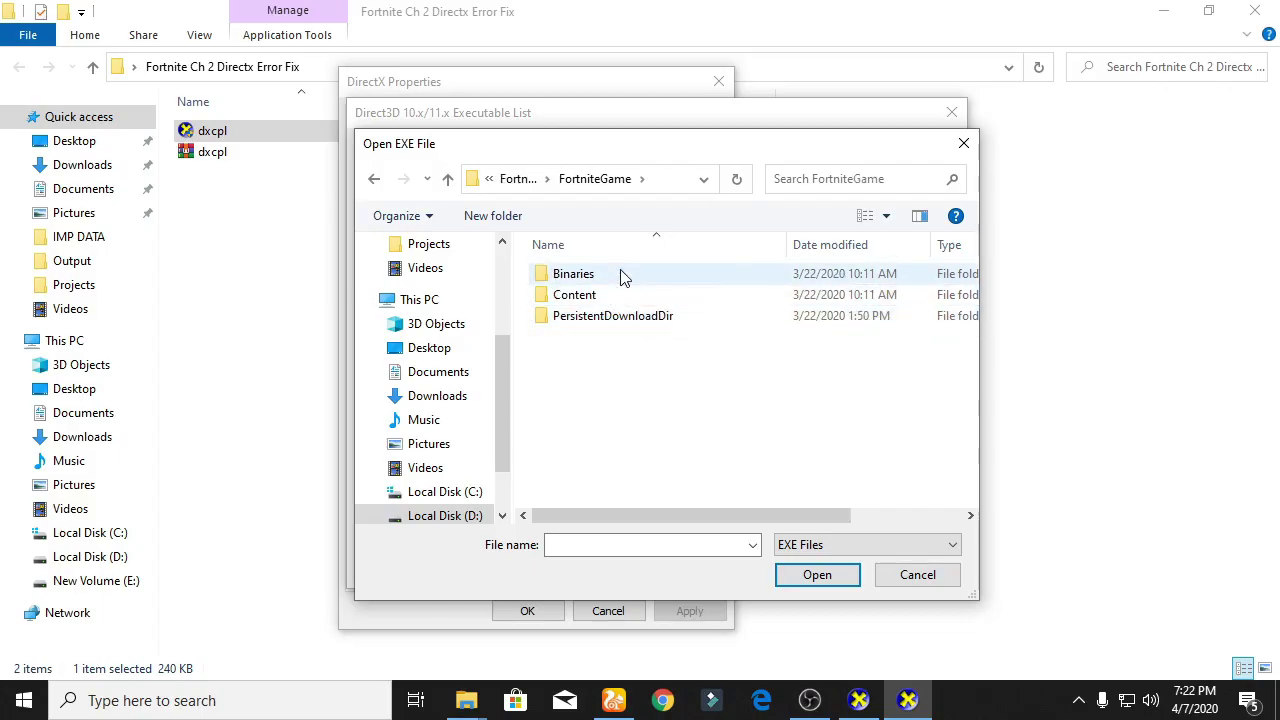
{"action": "double_click", "coordinate": [620, 275]}
{"action": "double_click", "coordinate": [635, 295]}
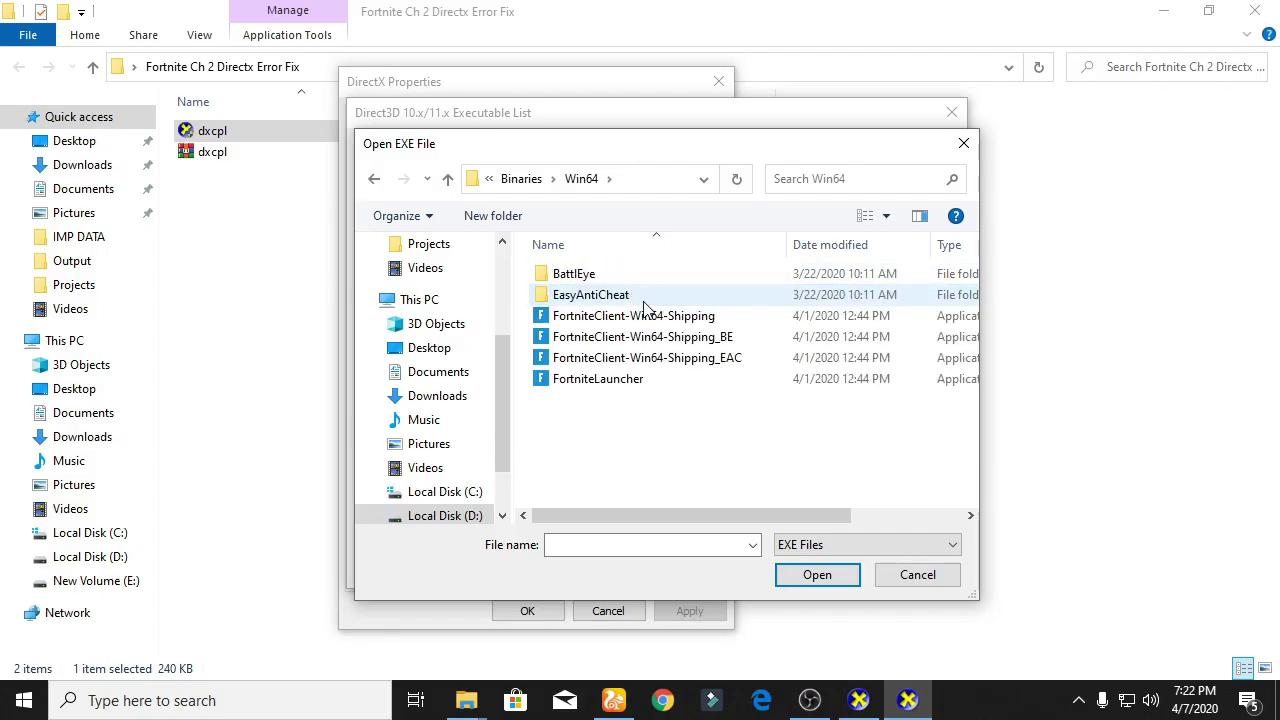
{"action": "double_click", "coordinate": [646, 315]}
Add FortniteClient-Win64-Shipping_BE, FortniteClient-Win64-Shipping_EAC and FortniteLauncher to the executable list, then accept and apply it.
{"action": "left_click", "coordinate": [852, 194]}
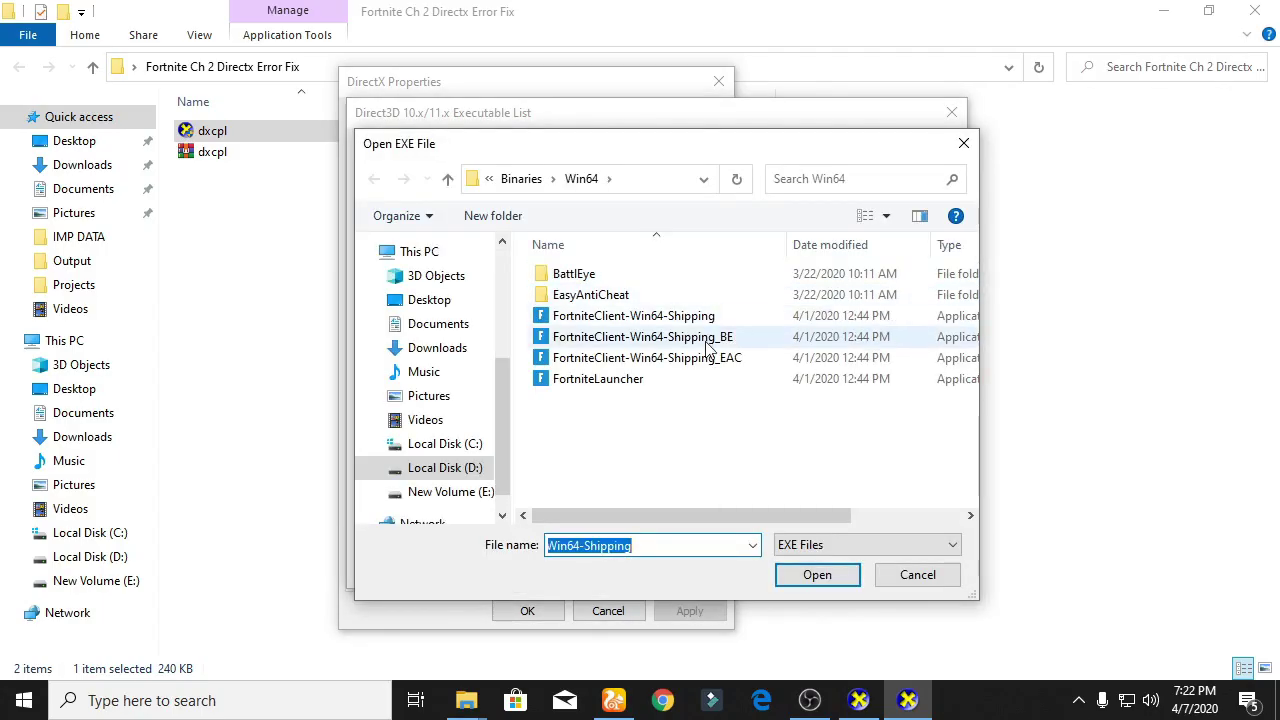
{"action": "double_click", "coordinate": [708, 342]}
{"action": "left_click", "coordinate": [862, 205]}
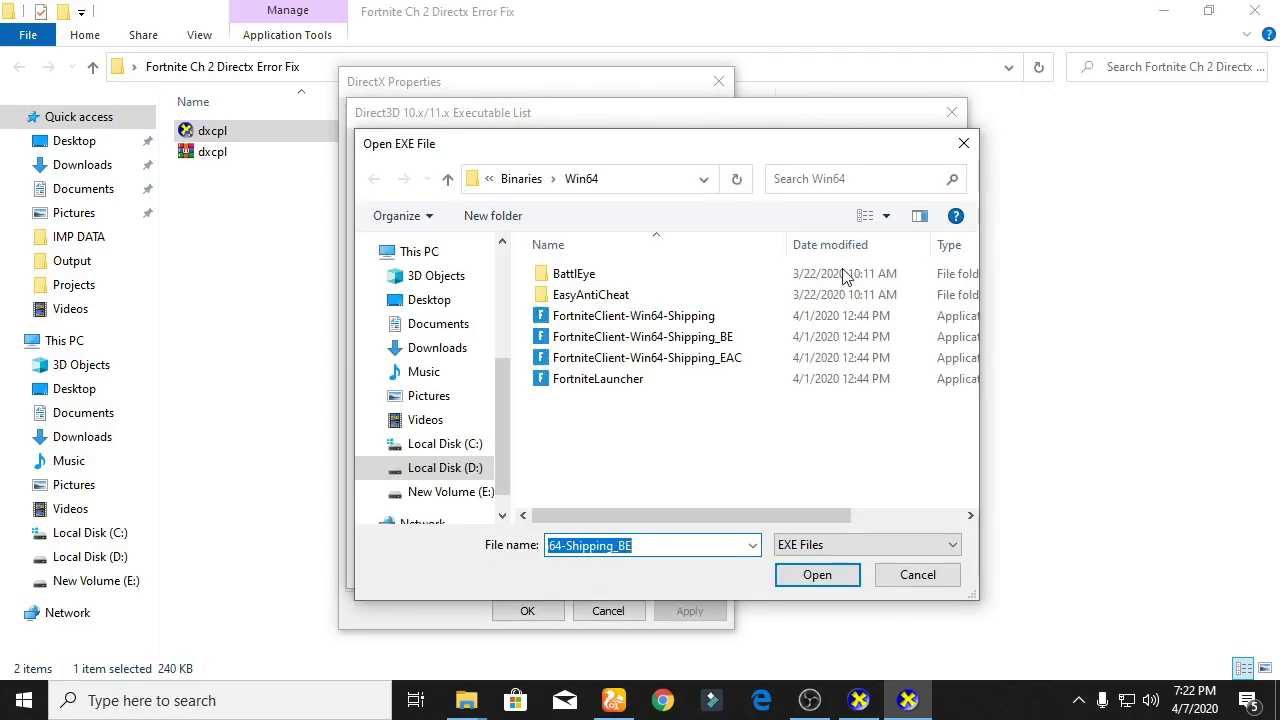
{"action": "double_click", "coordinate": [772, 364]}
{"action": "left_click", "coordinate": [856, 197]}
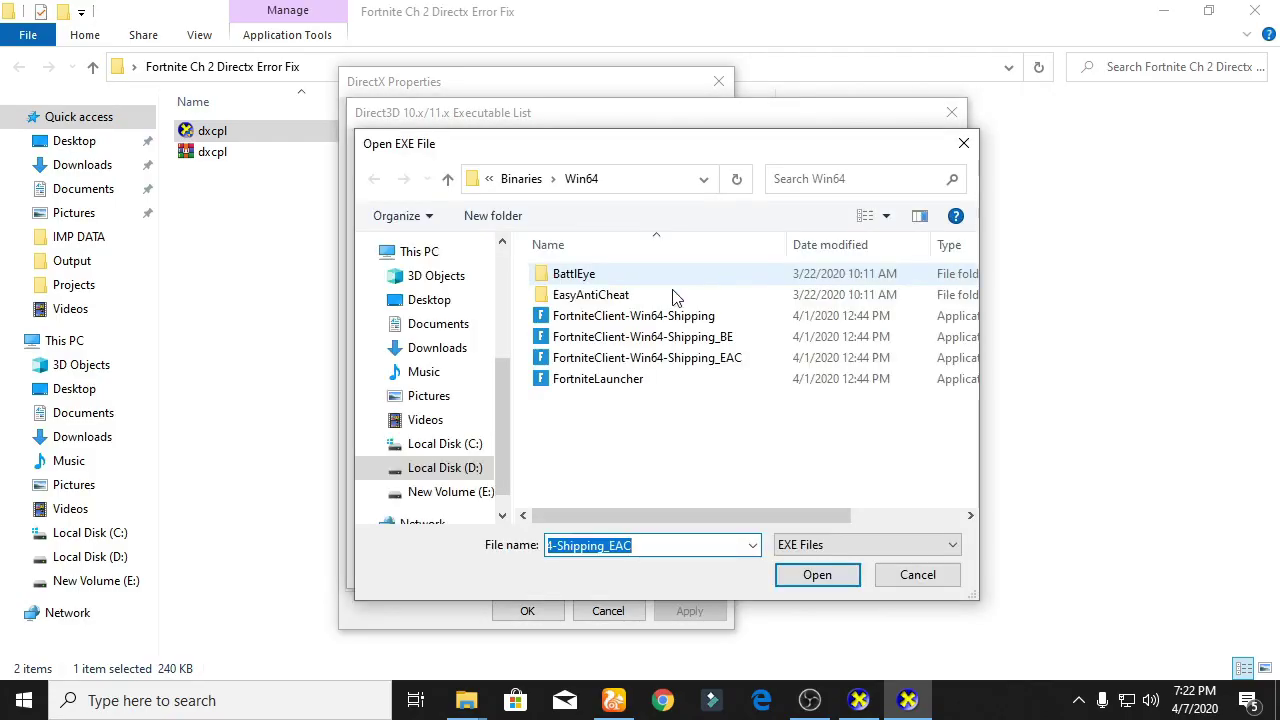
{"action": "double_click", "coordinate": [600, 374]}
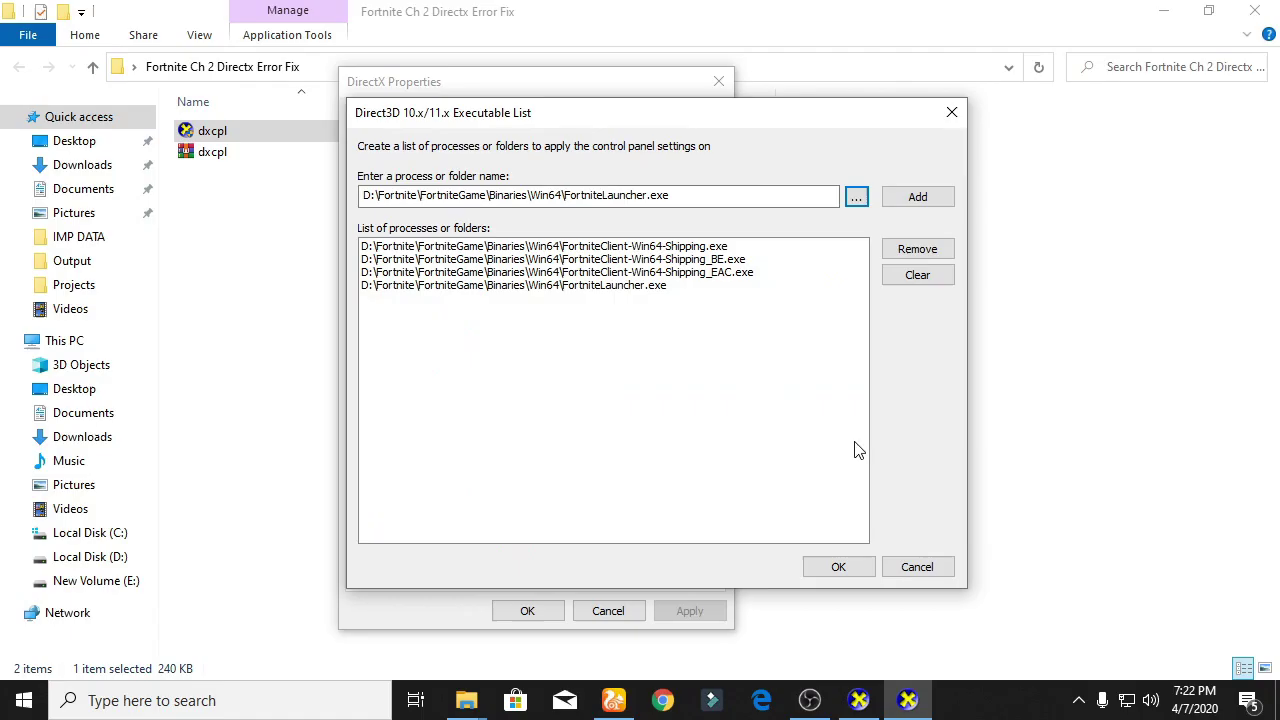
{"action": "left_click", "coordinate": [832, 567]}
{"action": "left_click", "coordinate": [695, 612]}
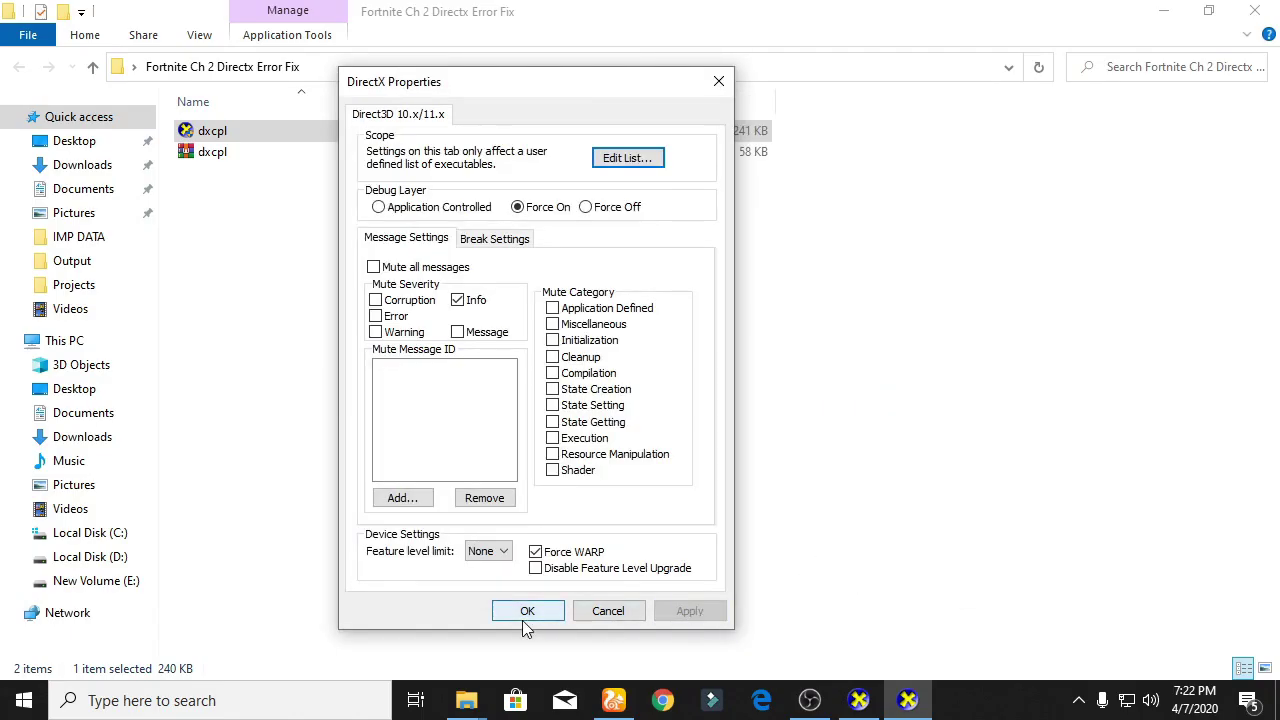
Keep the debug layer on Force On, the feature level limit at None and Force WARP enabled, and apply the DirectX settings.
{"action": "left_click", "coordinate": [517, 207]}
{"action": "left_click", "coordinate": [505, 551]}
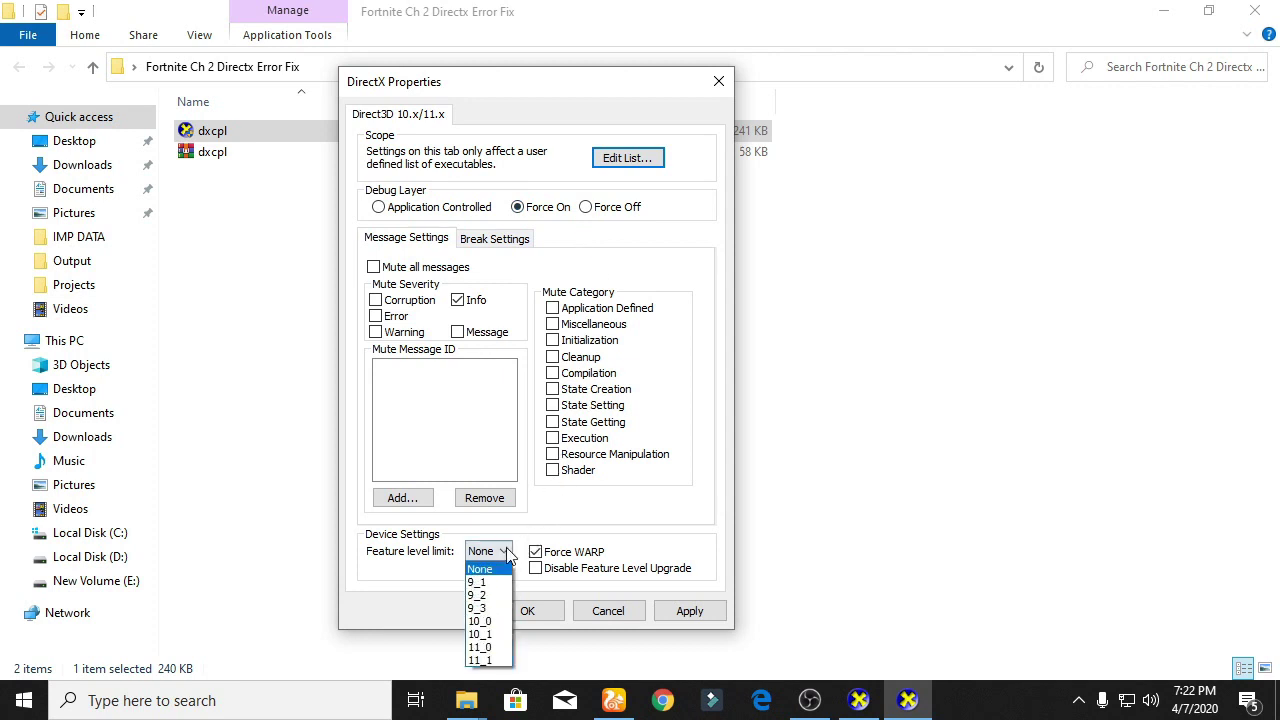
{"action": "left_click", "coordinate": [537, 552]}
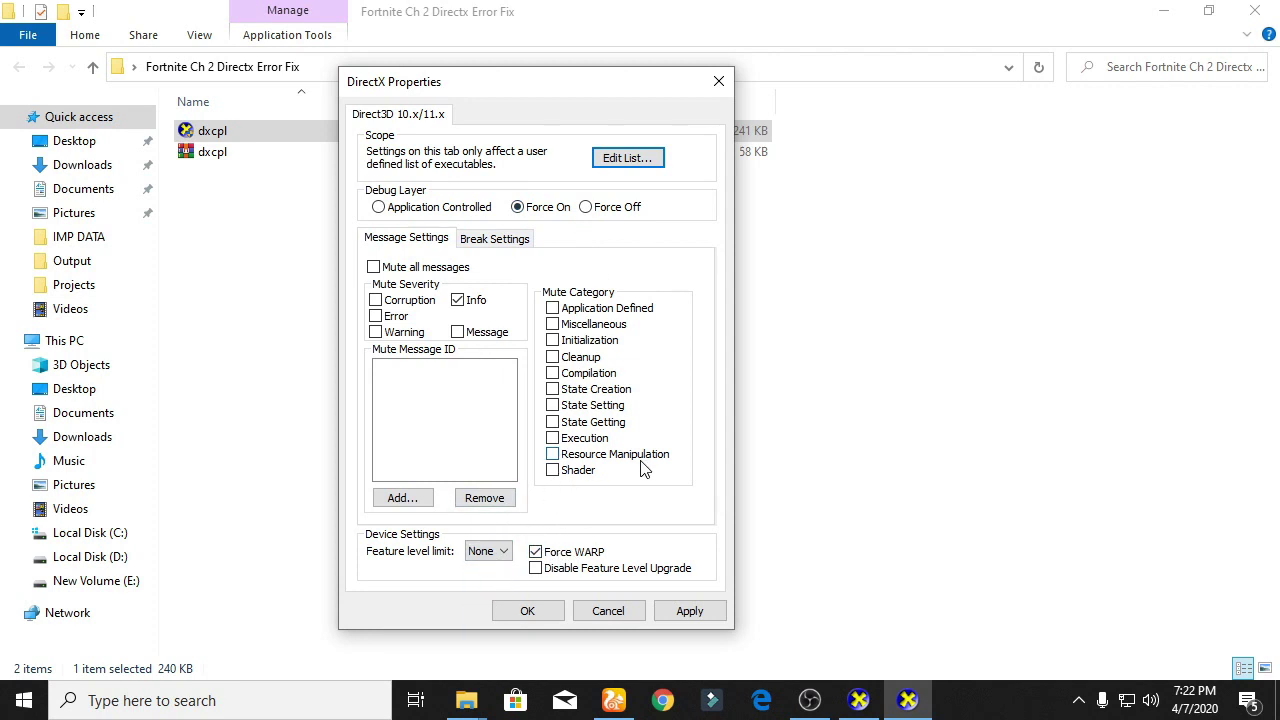
{"action": "left_click", "coordinate": [690, 611]}
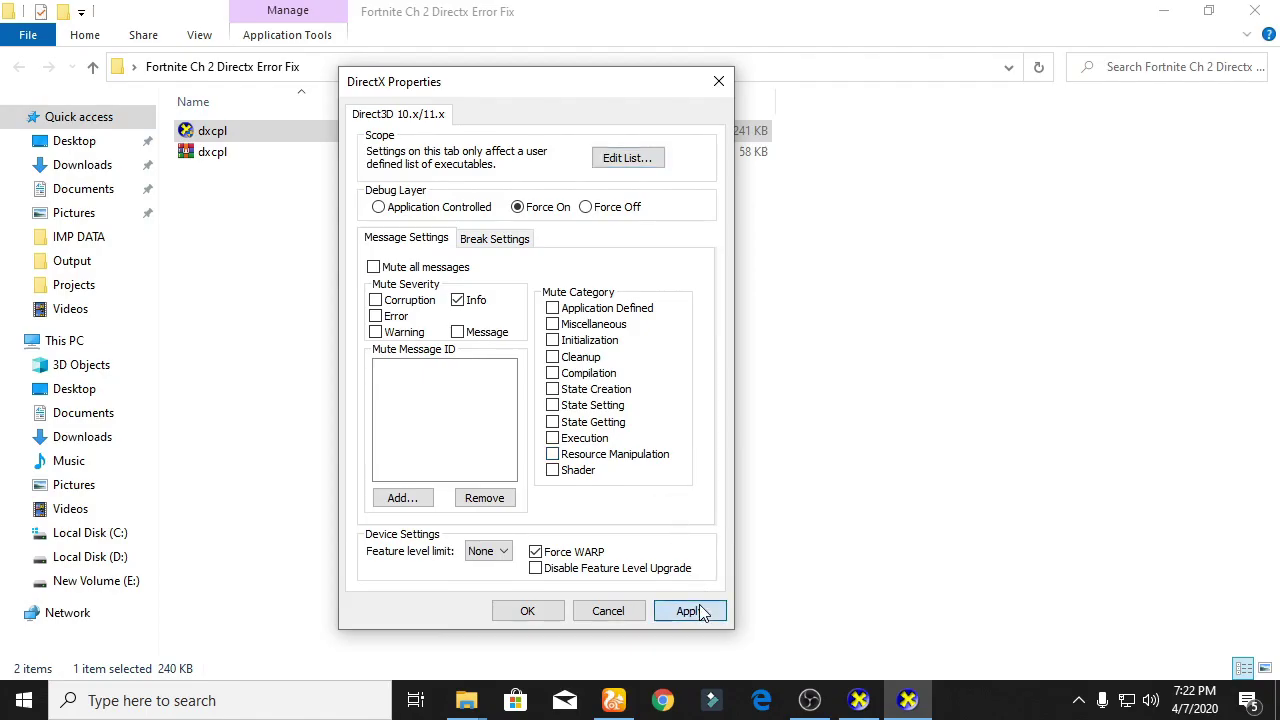
{"action": "left_click", "coordinate": [540, 612]}
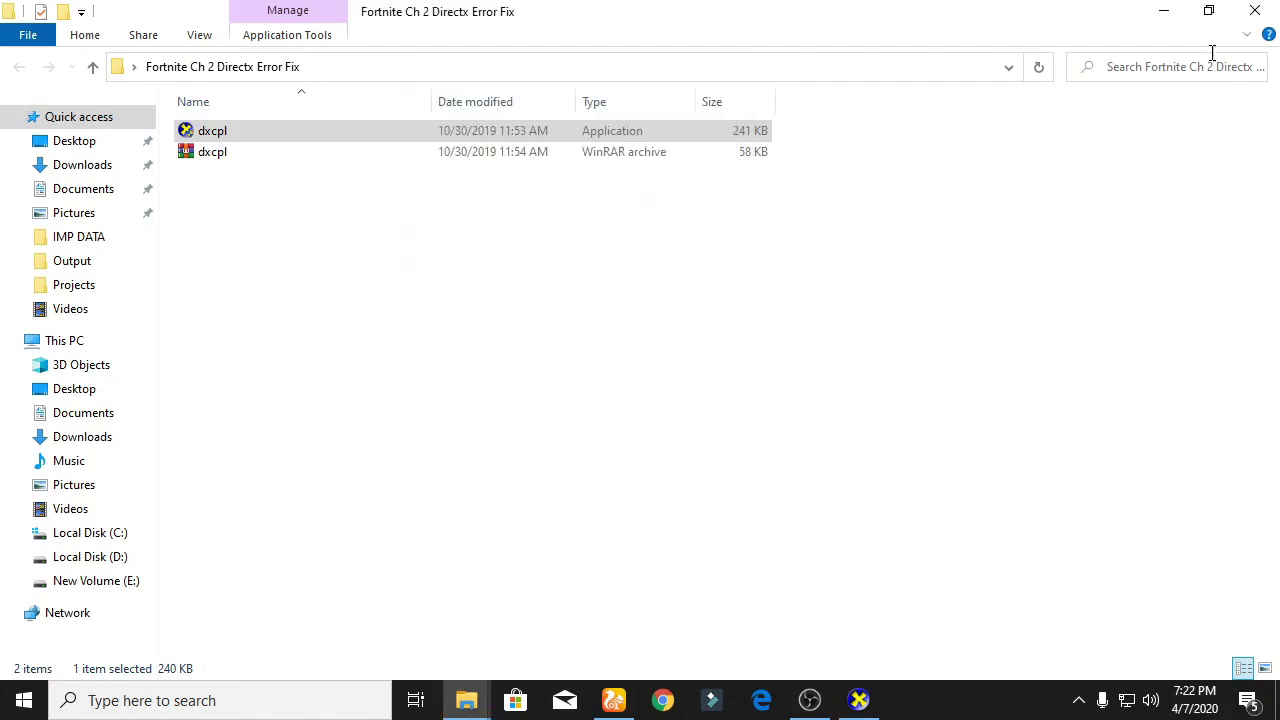
Minimize the folder window, move the Fortnite shortcut toward the middle of the desktop and launch the game.
{"action": "left_click", "coordinate": [1157, 10]}
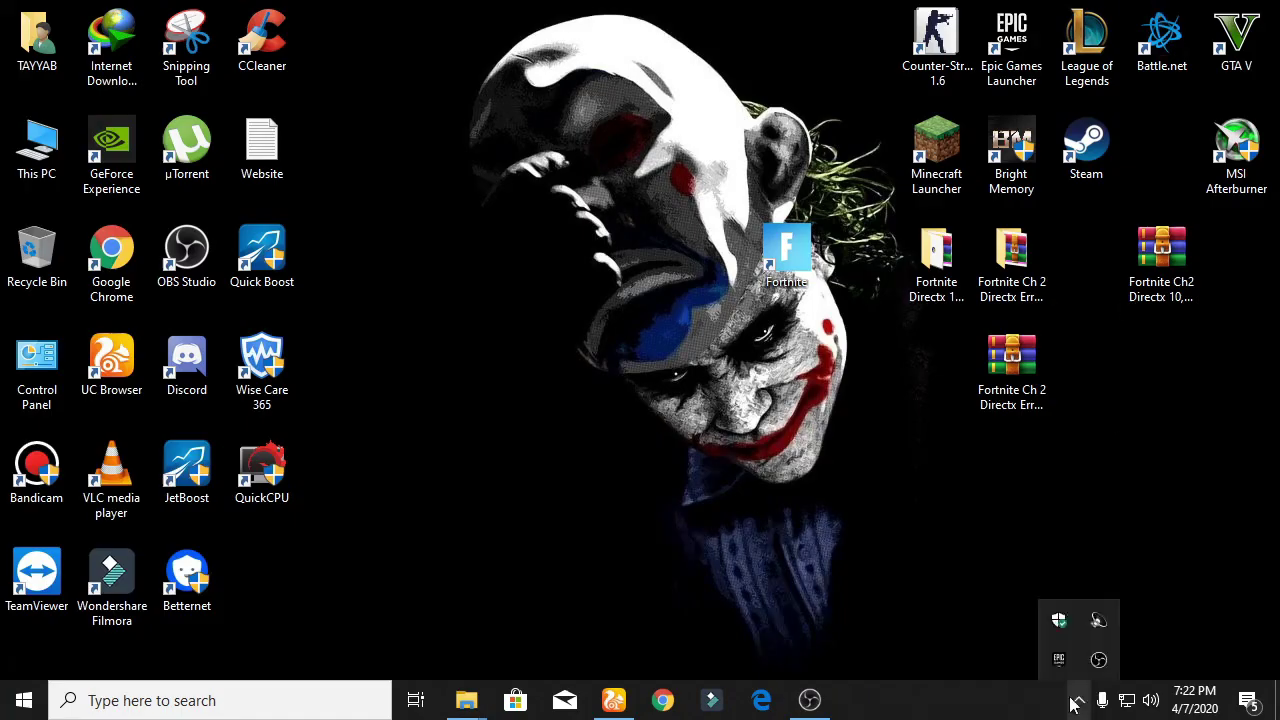
{"action": "left_click_drag", "start_coordinate": [788, 238], "coordinate": [638, 241]}
{"action": "right_click", "coordinate": [637, 243]}
{"action": "left_click", "coordinate": [741, 262]}
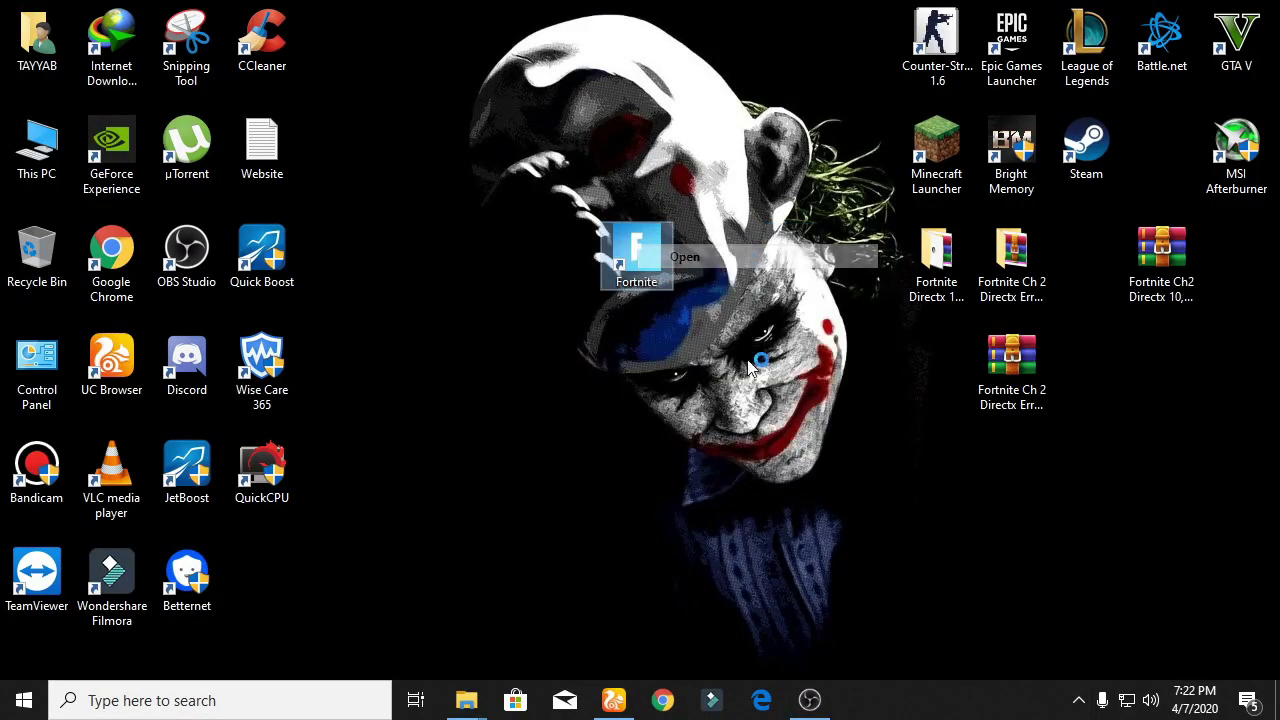